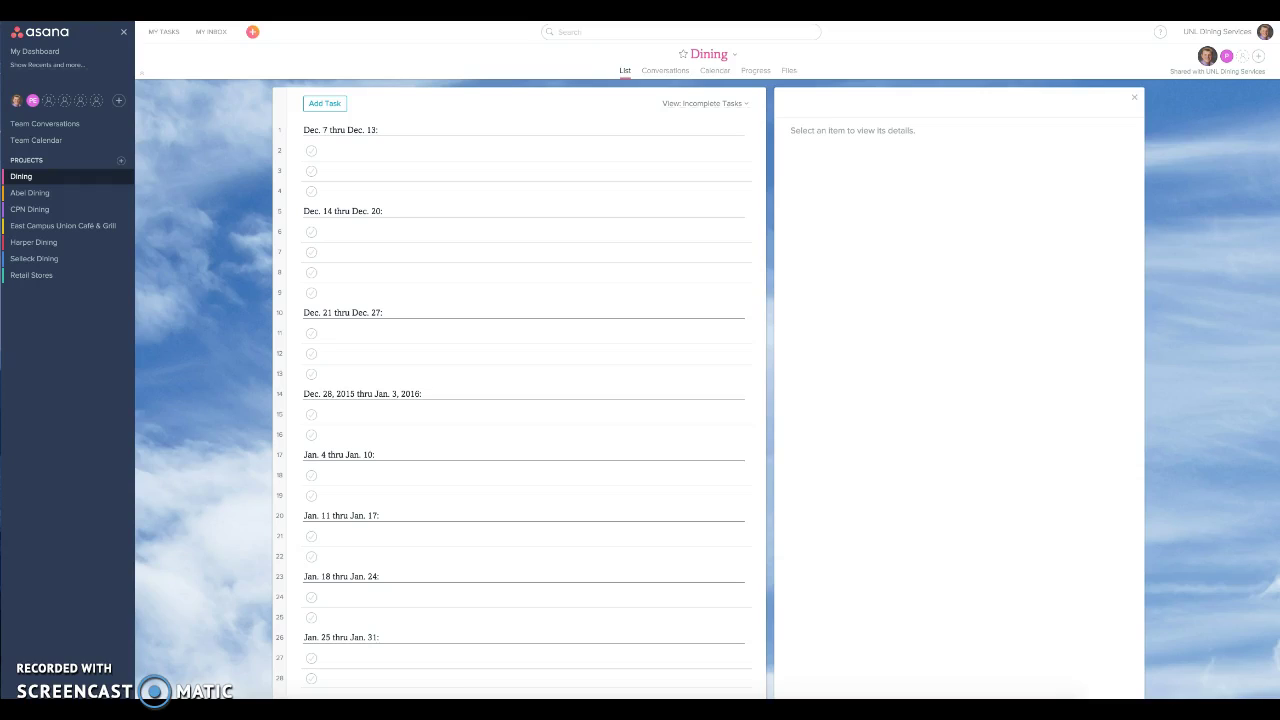
Review the UNL Dining Services team conversations and the team calendar for the weeks around December 2015.
click(9, 417)
click(47, 126)
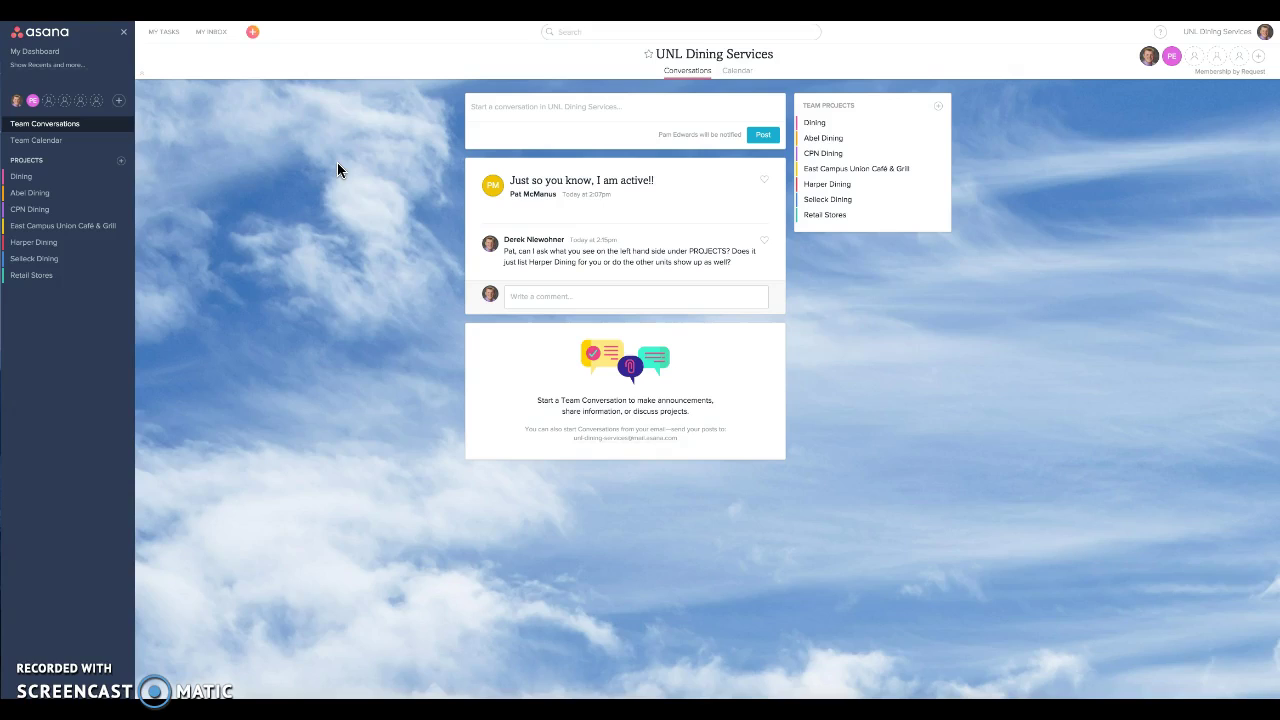
click(36, 140)
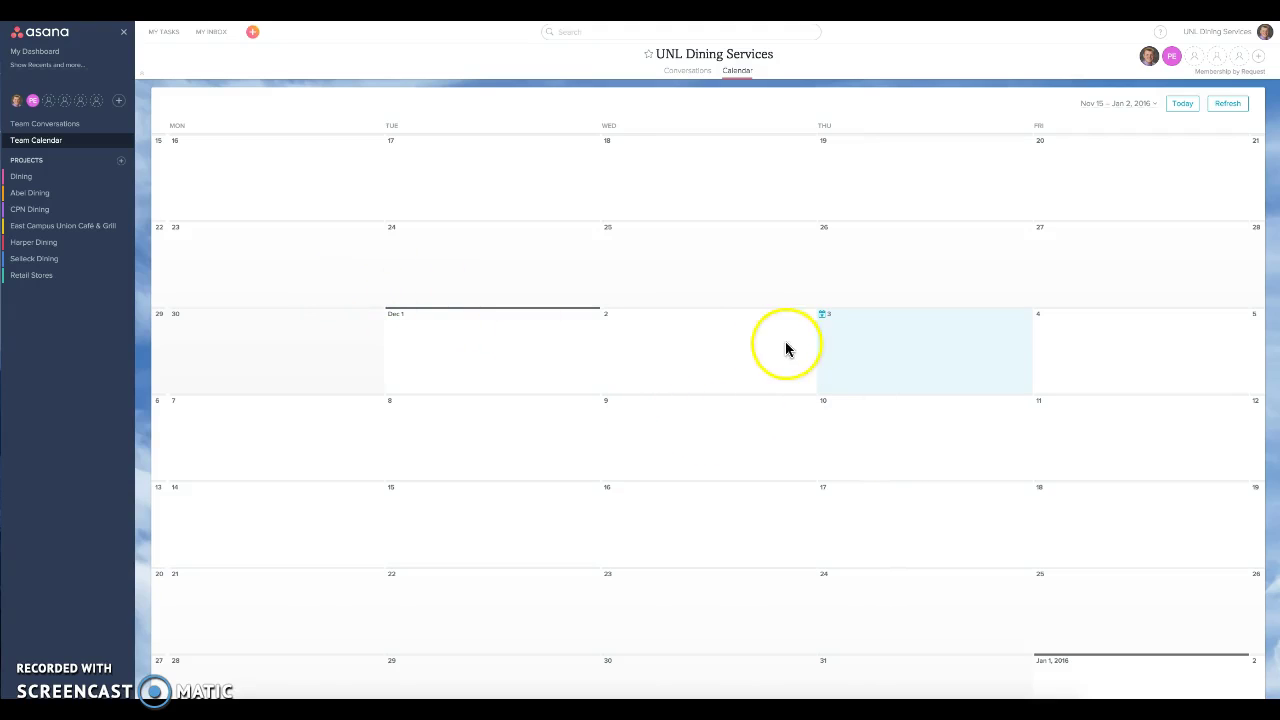
click(30, 196)
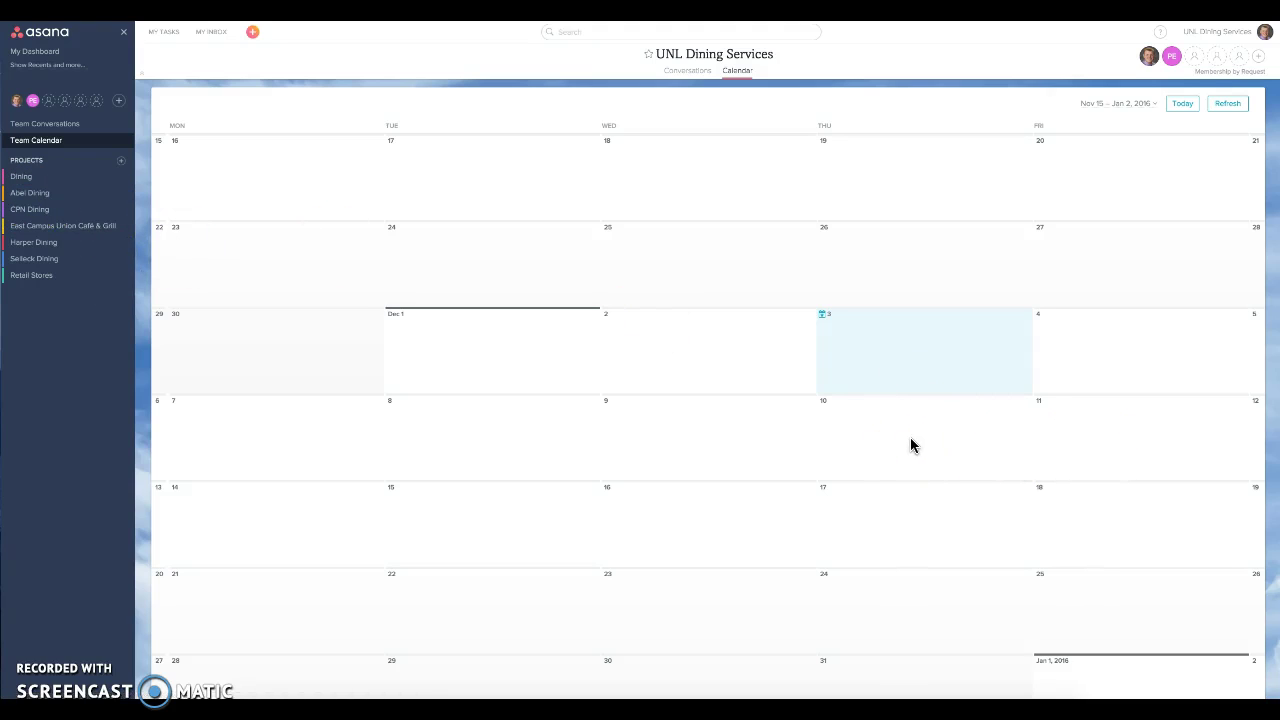
scroll(905, 440, down, 2)
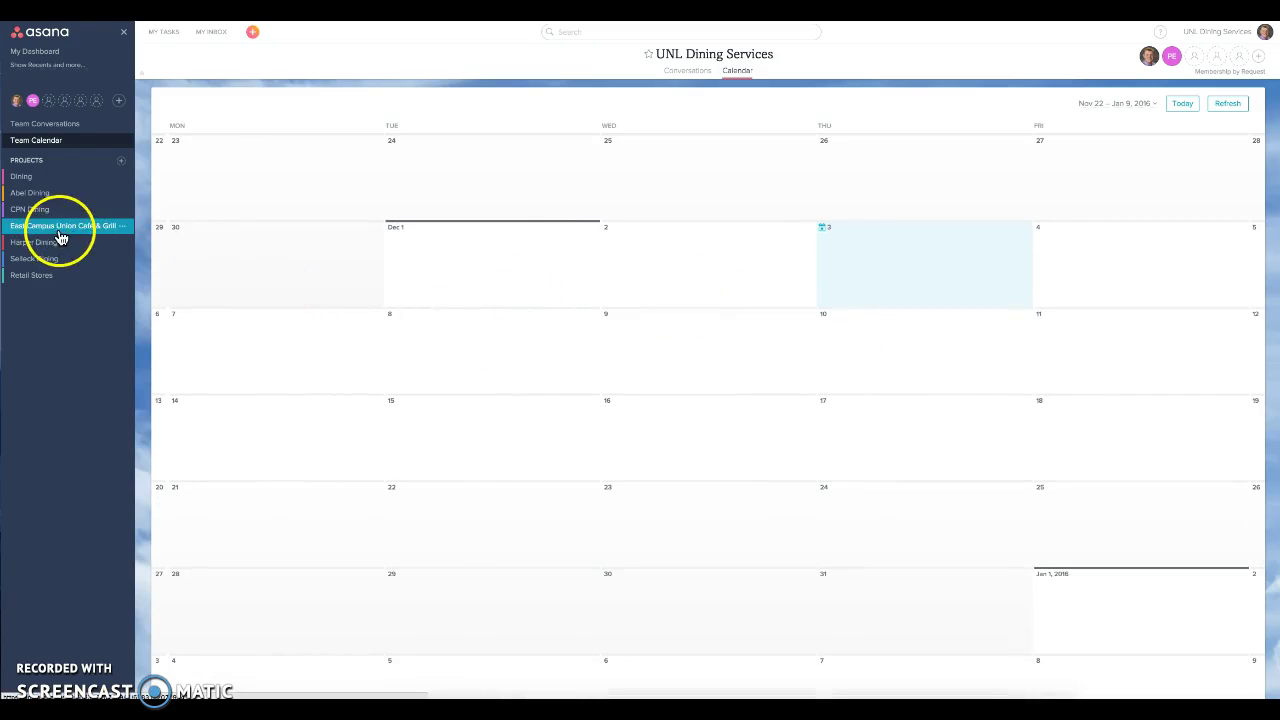
scroll(757, 343, up, 1)
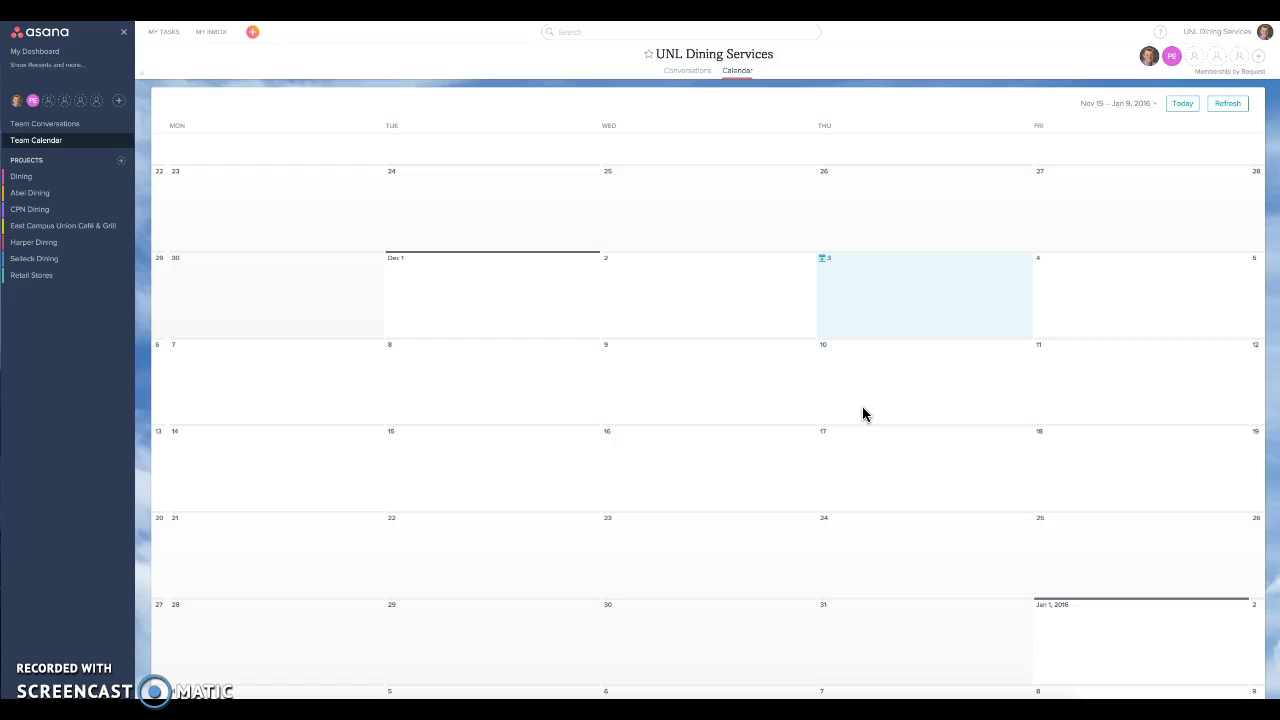
scroll(630, 268, up, 1)
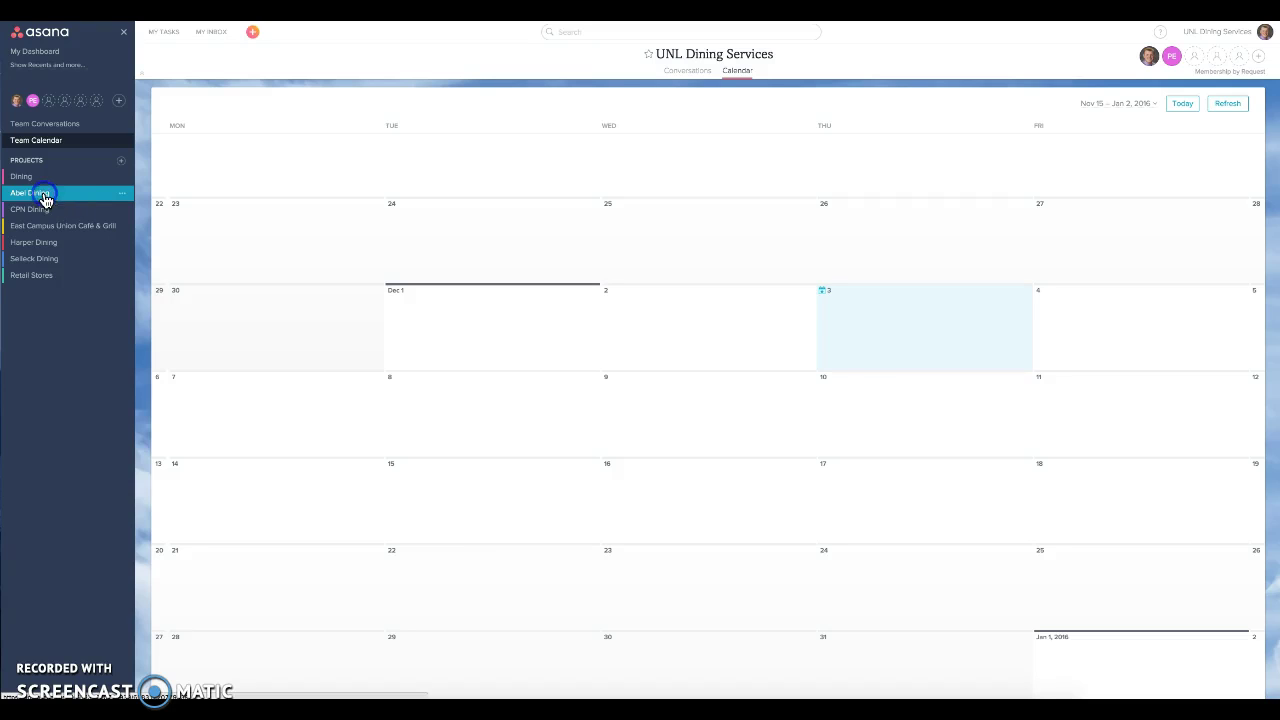
Open the Abel Dining project and look through its task list of weekly sections.
click(42, 201)
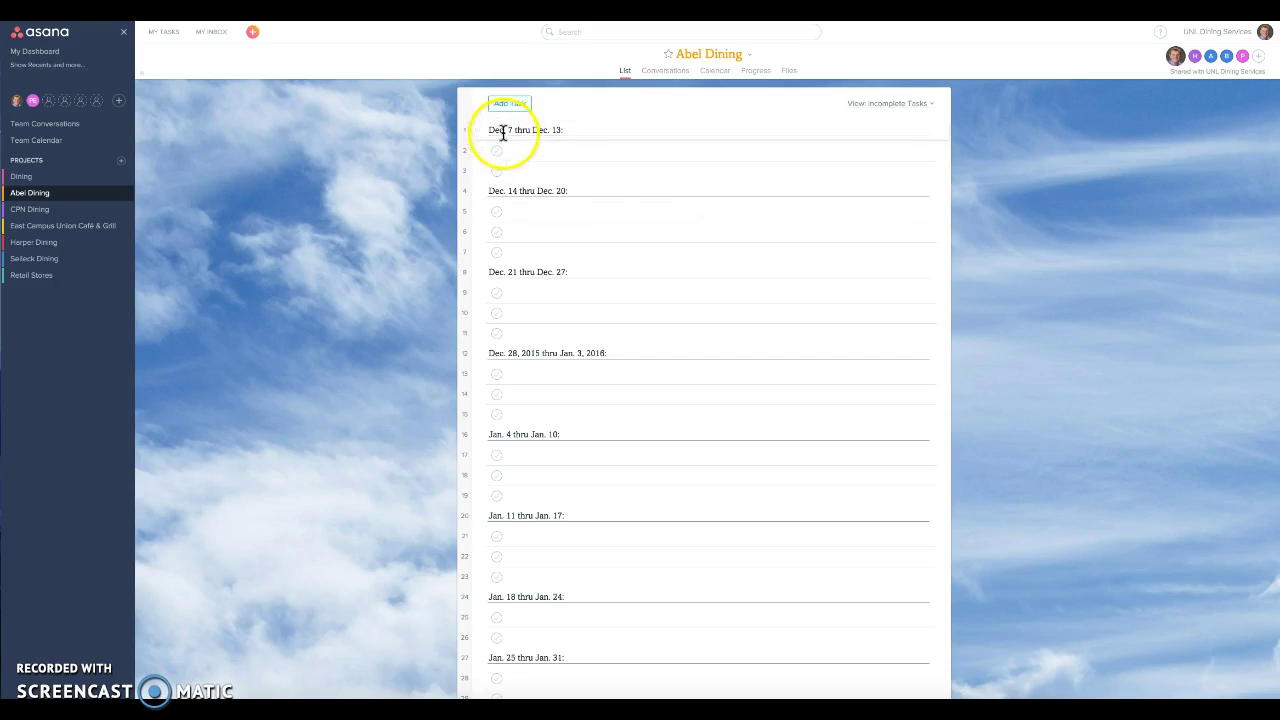
click(579, 131)
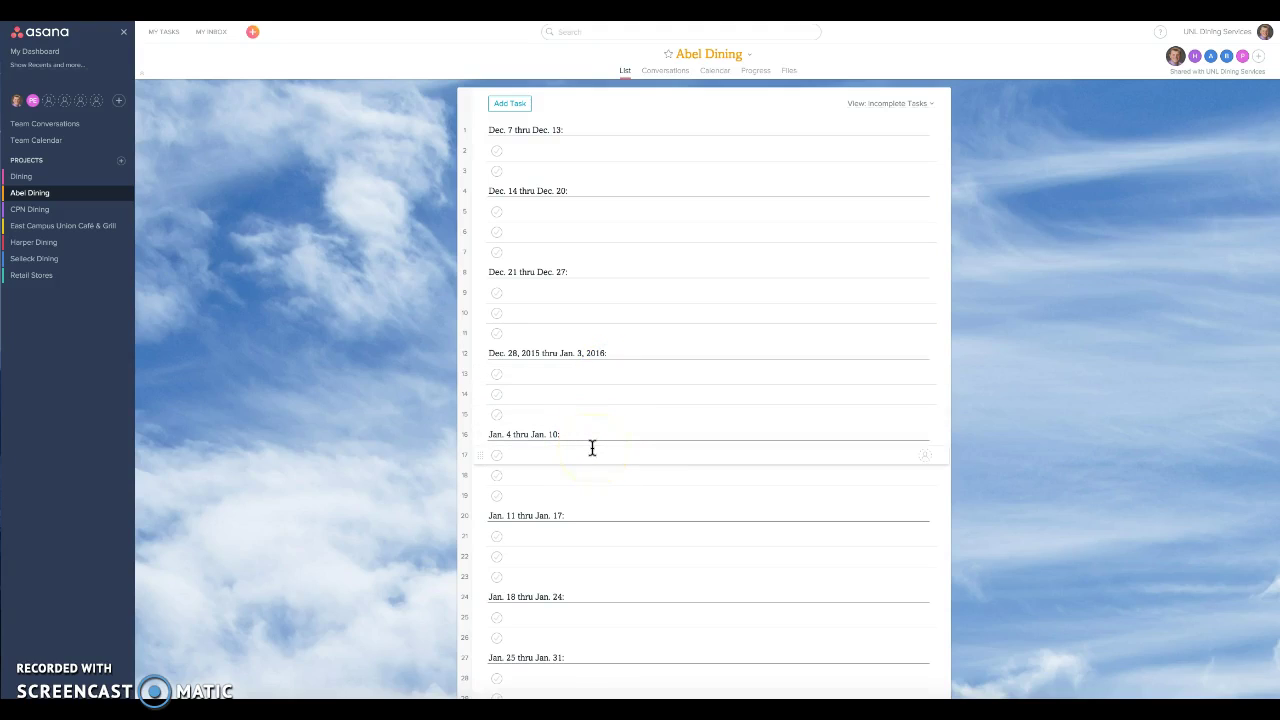
drag(653, 399, 535, 618)
scroll(636, 594, up, 2)
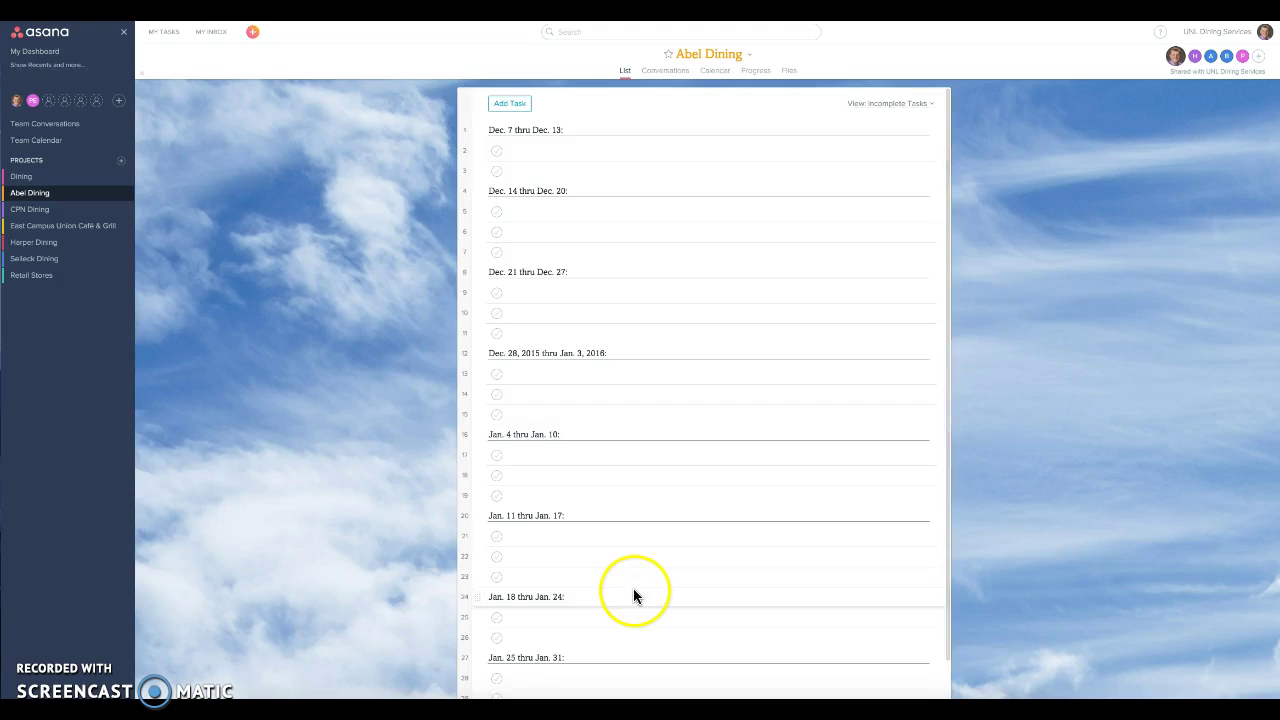
scroll(633, 594, down, 1)
scroll(618, 596, up, 1)
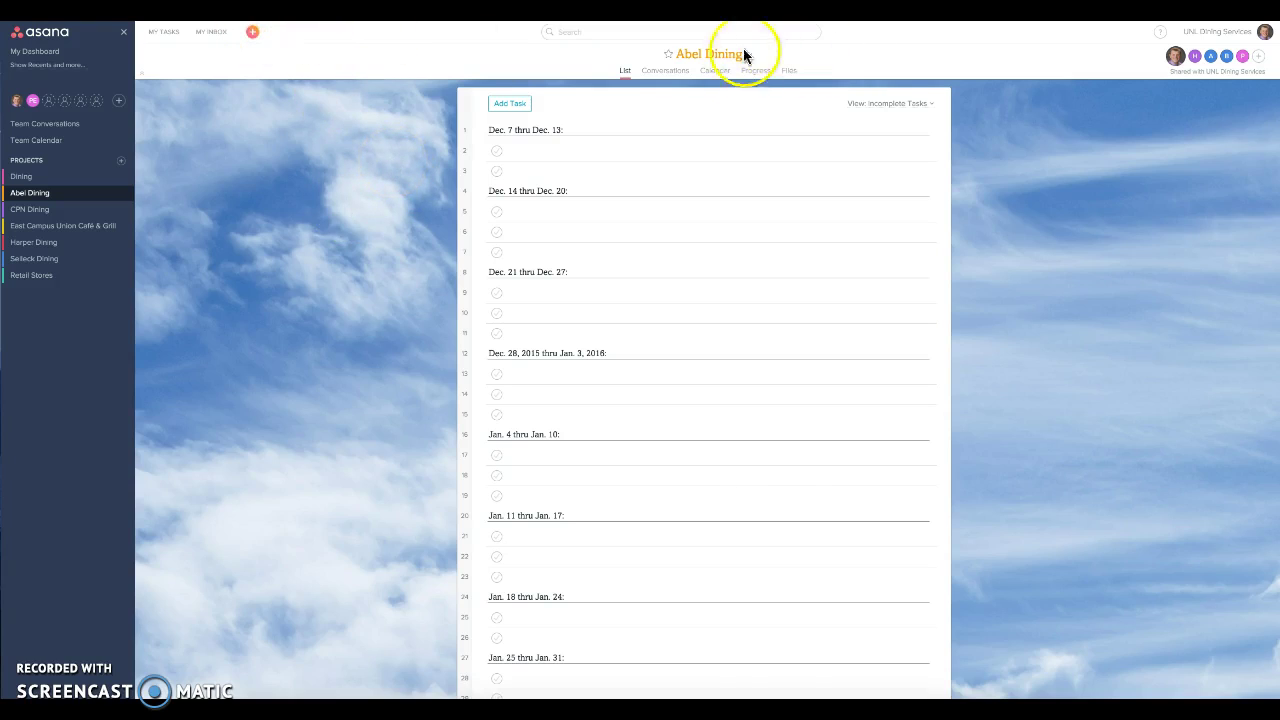
View the project conversations of Abel Dining and of CPN Dining.
click(650, 78)
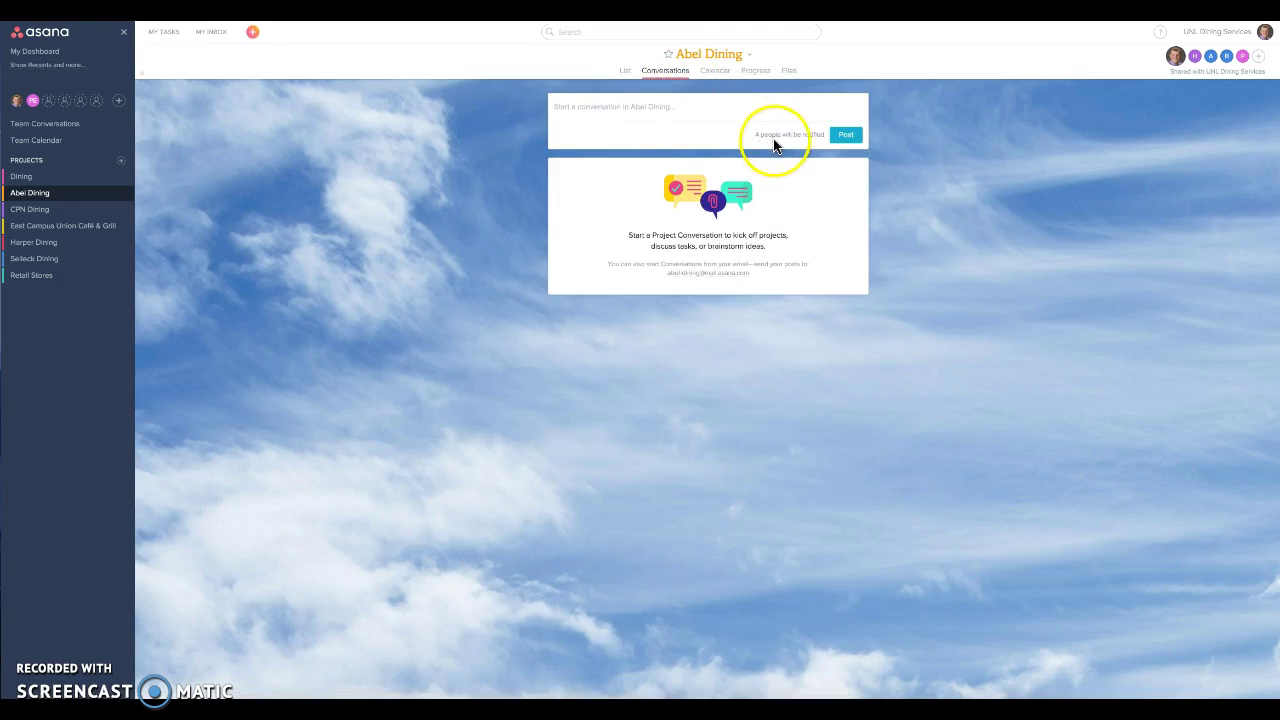
mouse_move(776, 141)
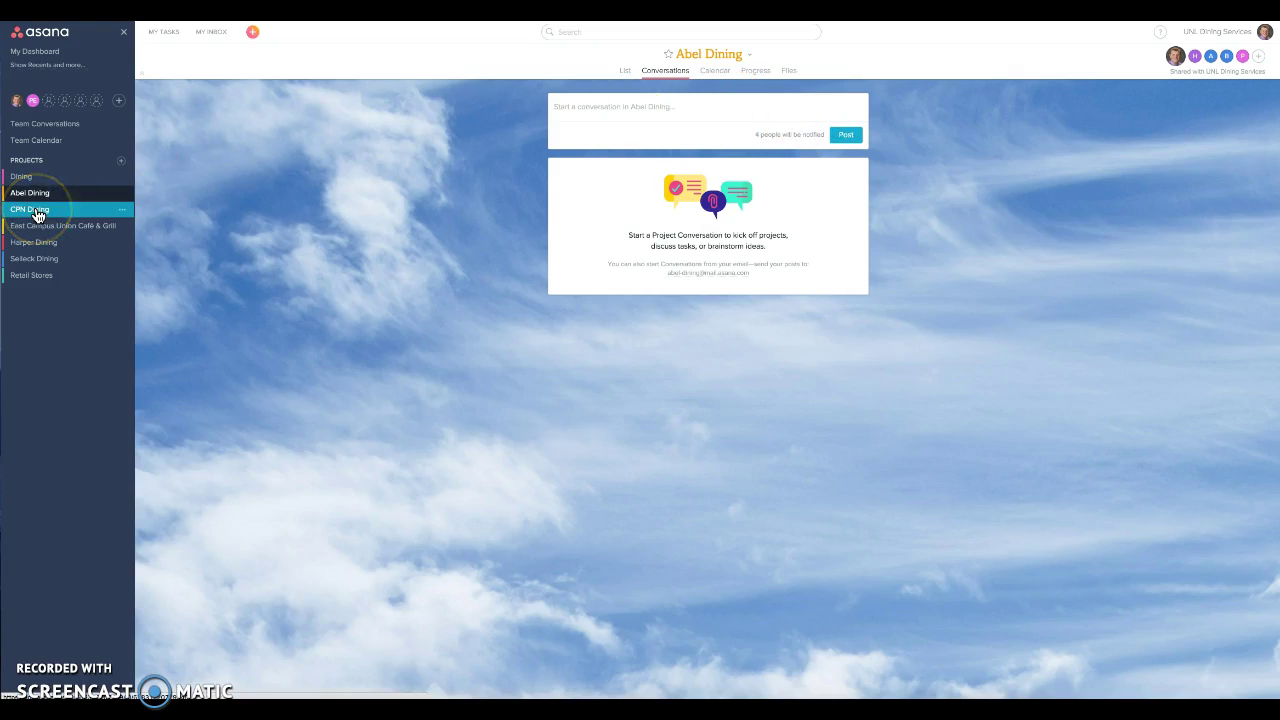
click(37, 212)
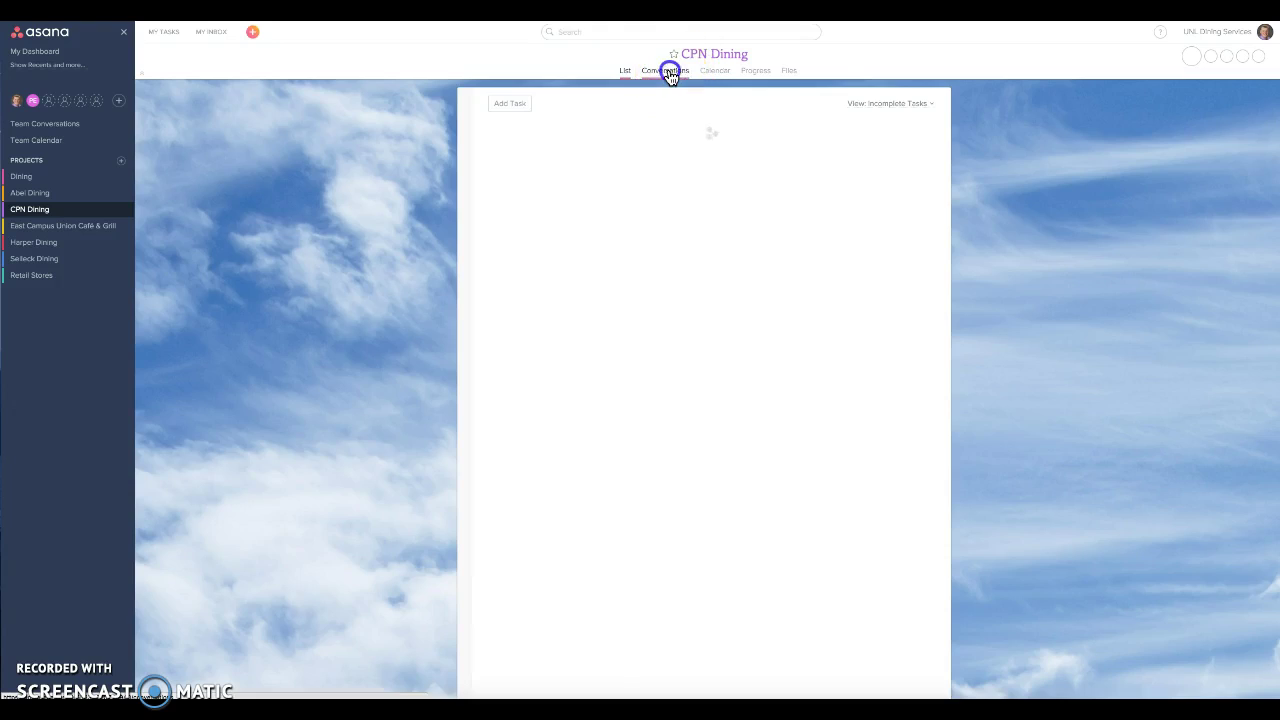
click(668, 72)
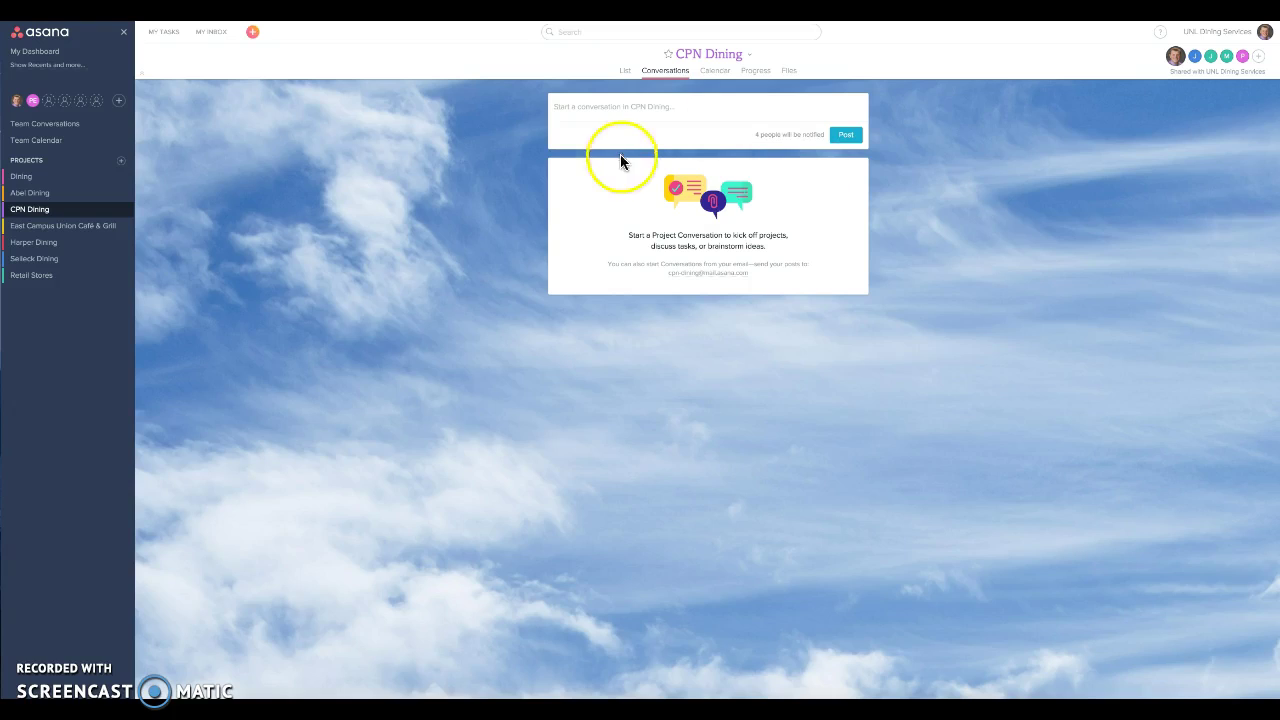
Return to the Abel Dining project and view its calendar, progress and files.
click(27, 194)
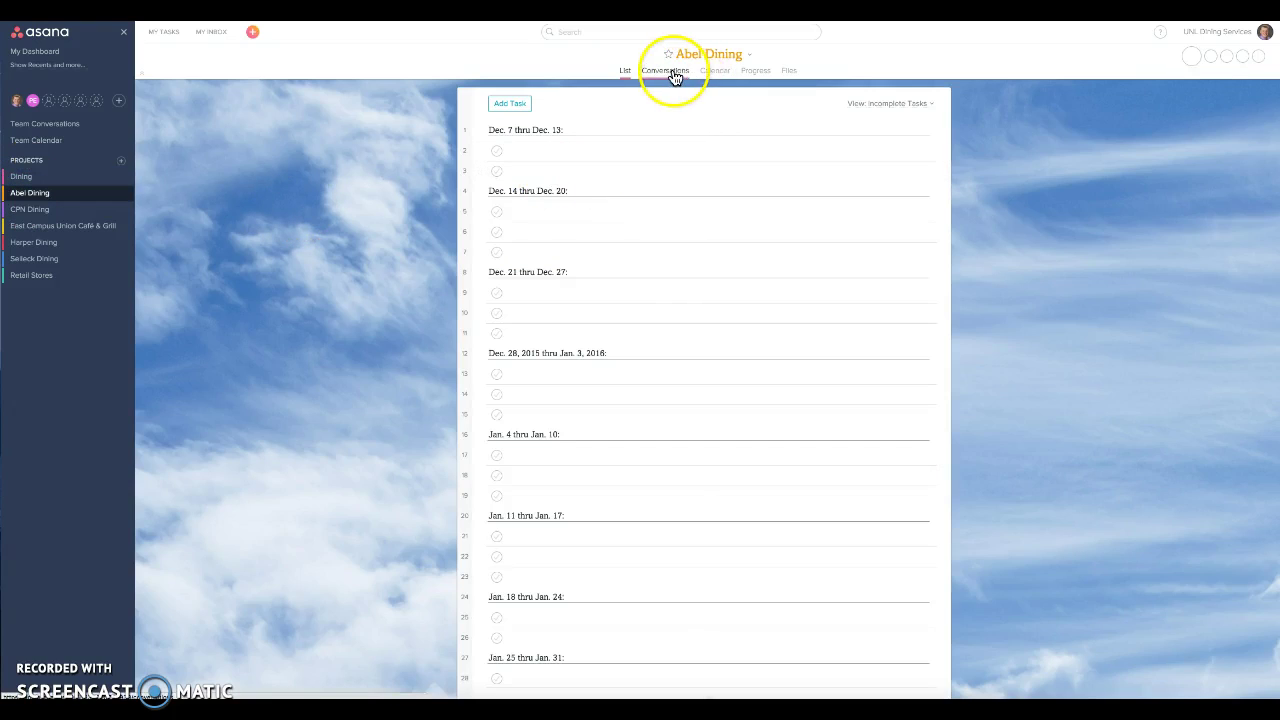
click(718, 71)
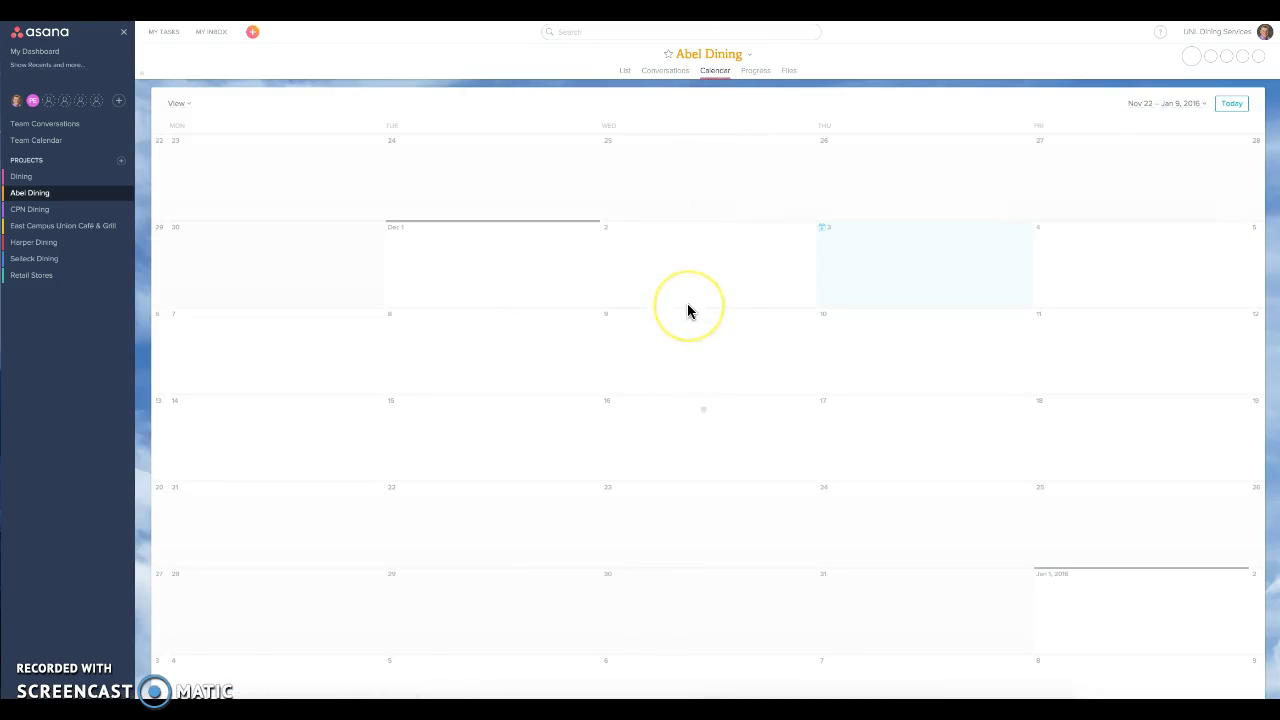
click(722, 284)
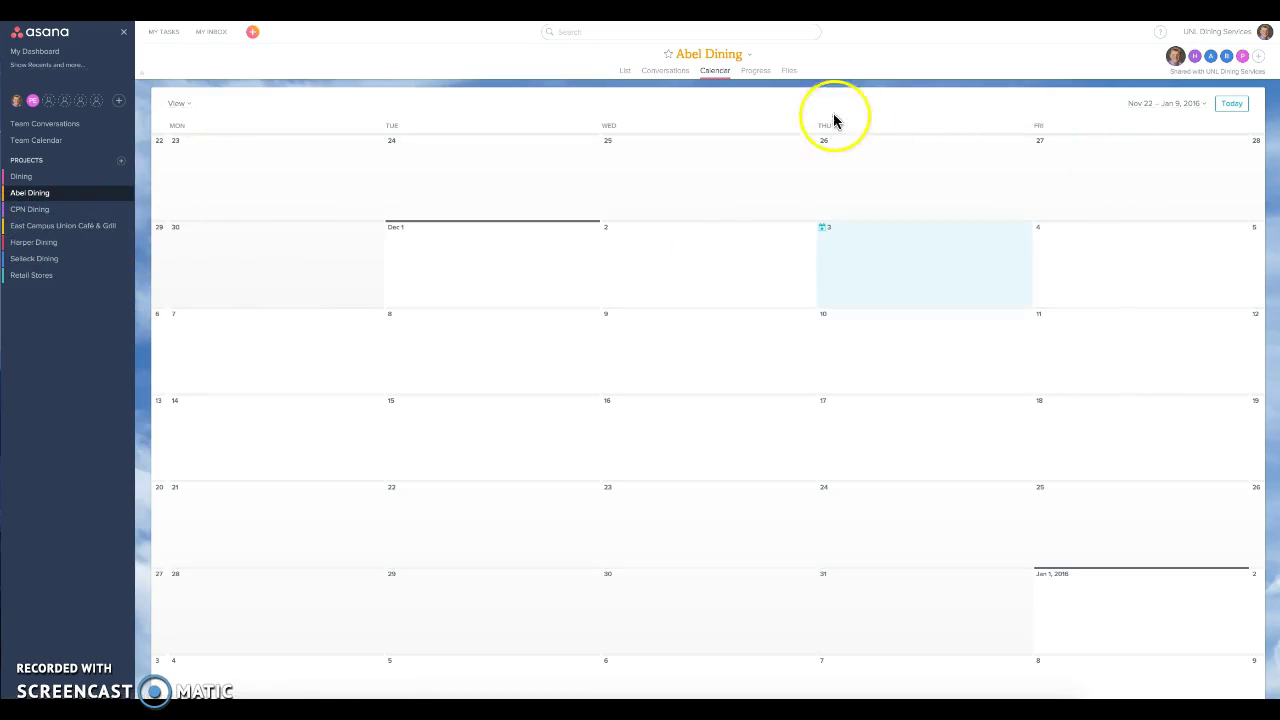
click(757, 70)
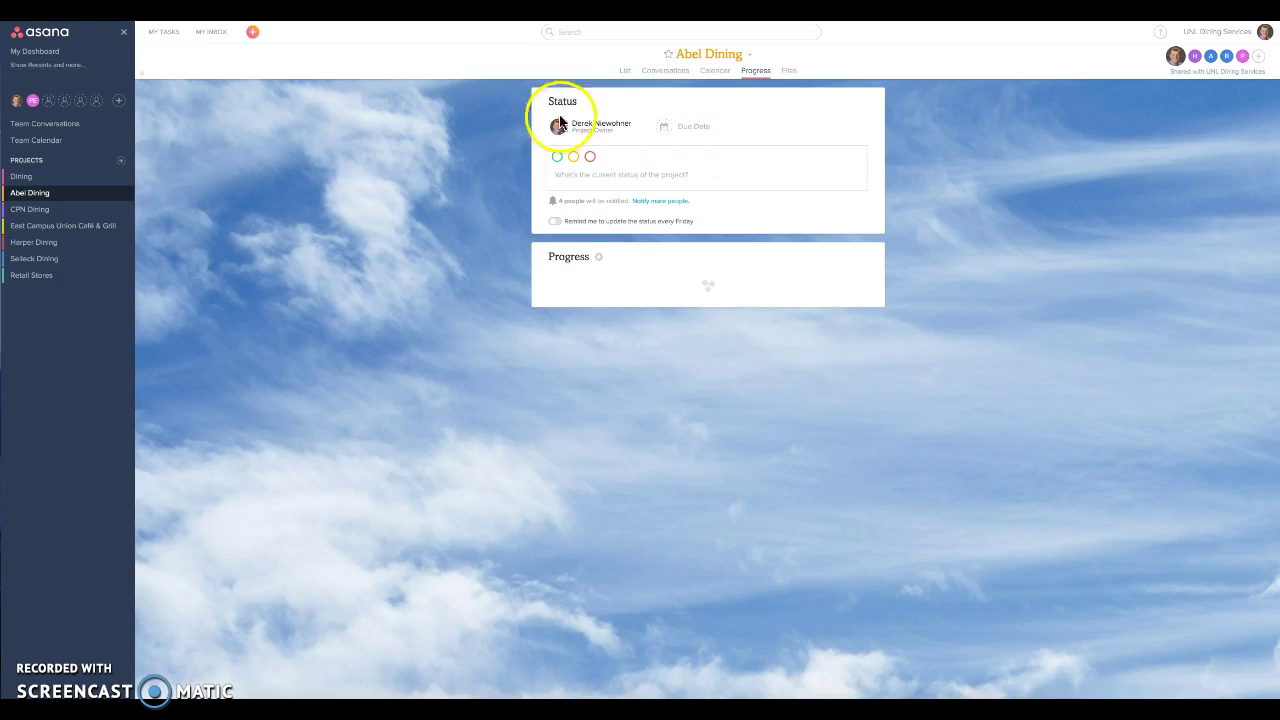
click(787, 70)
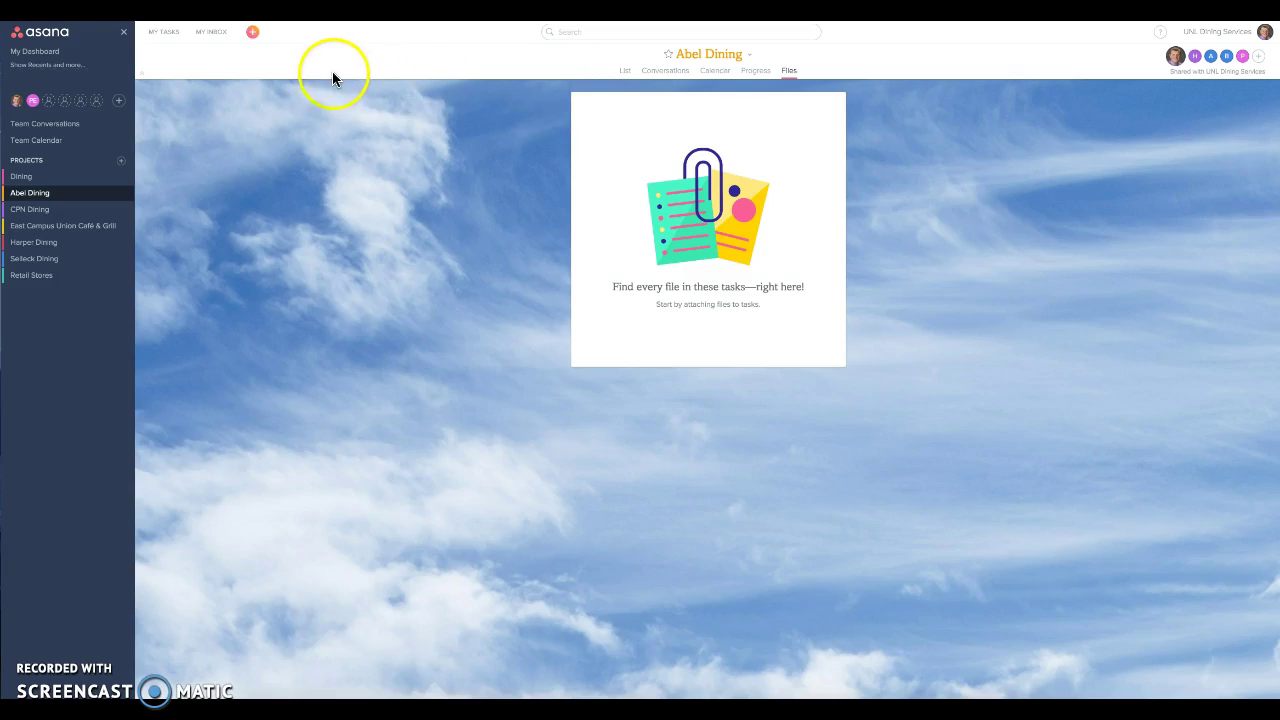
View the personal task list and the inbox of notifications on followed items.
click(166, 35)
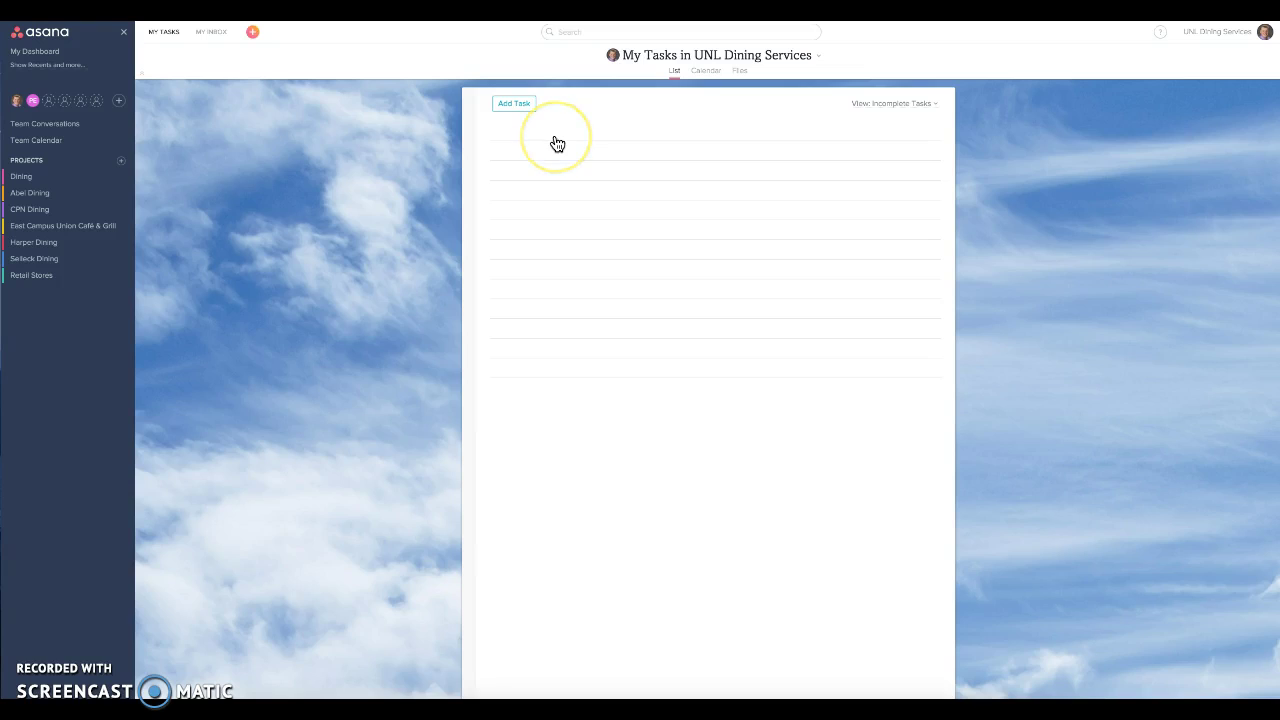
click(212, 40)
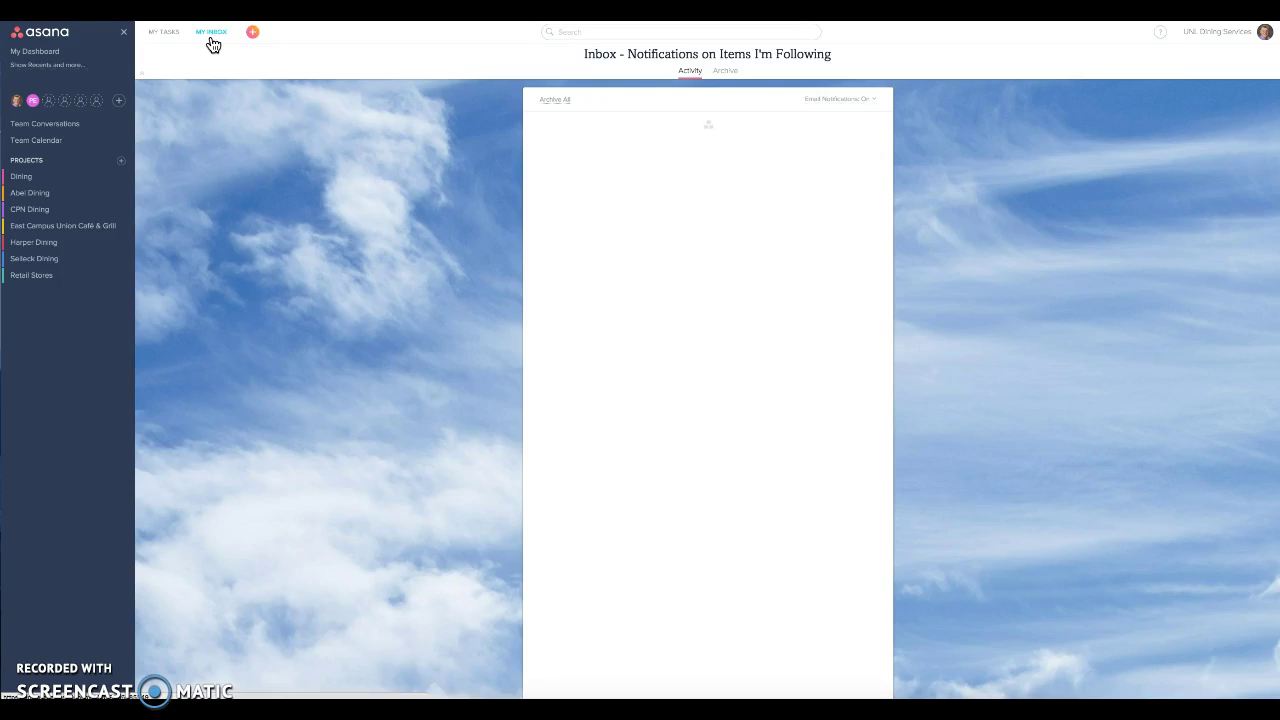
click(215, 44)
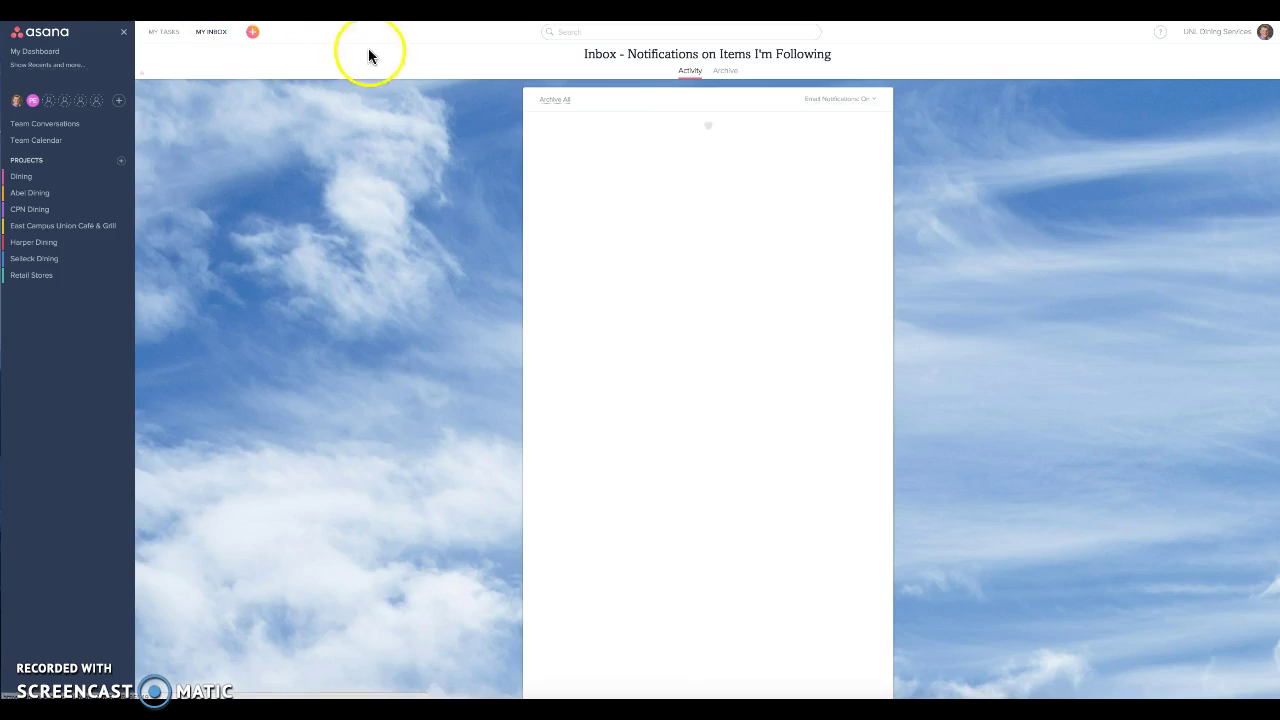
In Abel Dining, assign the first empty task under Dec. 7 thru Dec. 13 to yourself, due December 9, 2015.
click(51, 194)
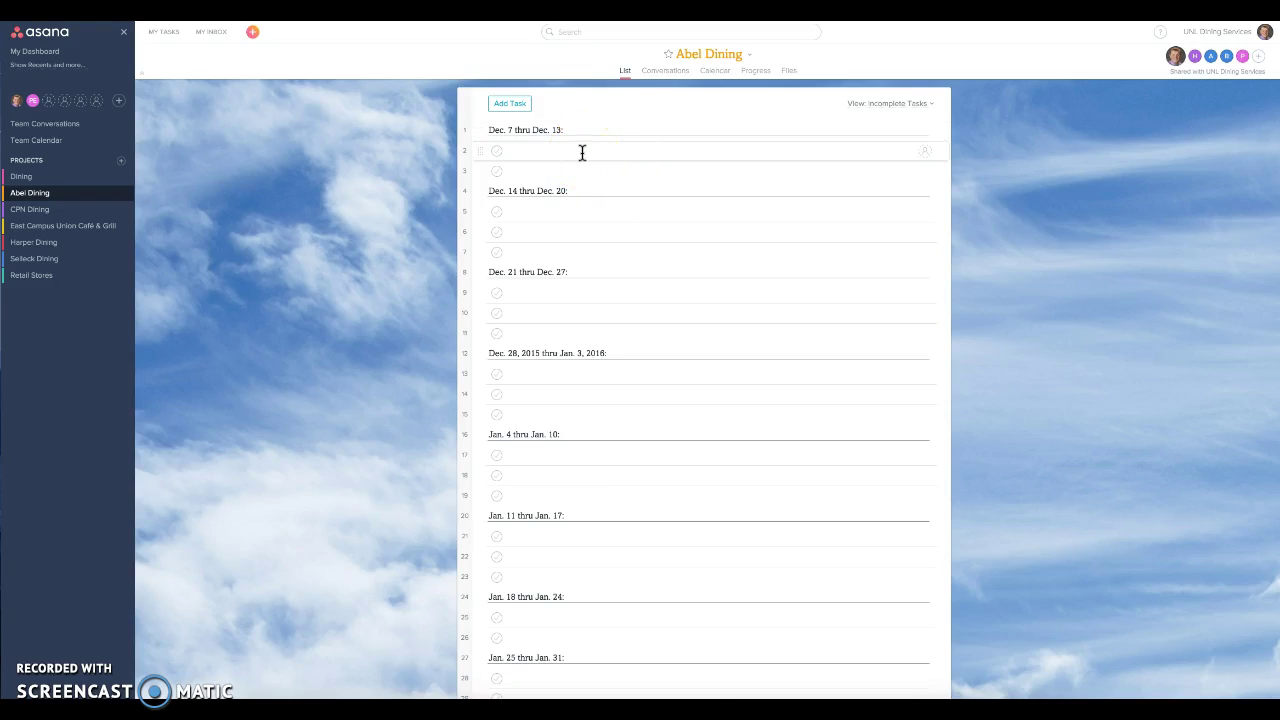
click(557, 150)
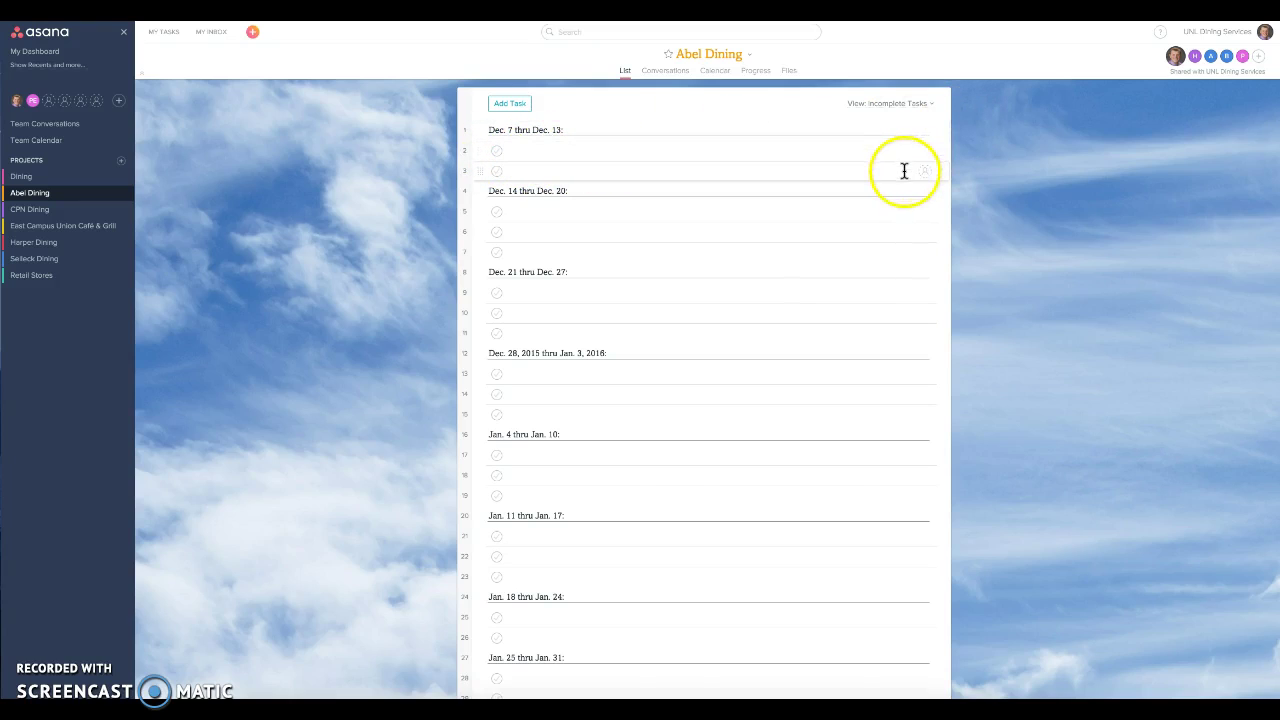
click(820, 152)
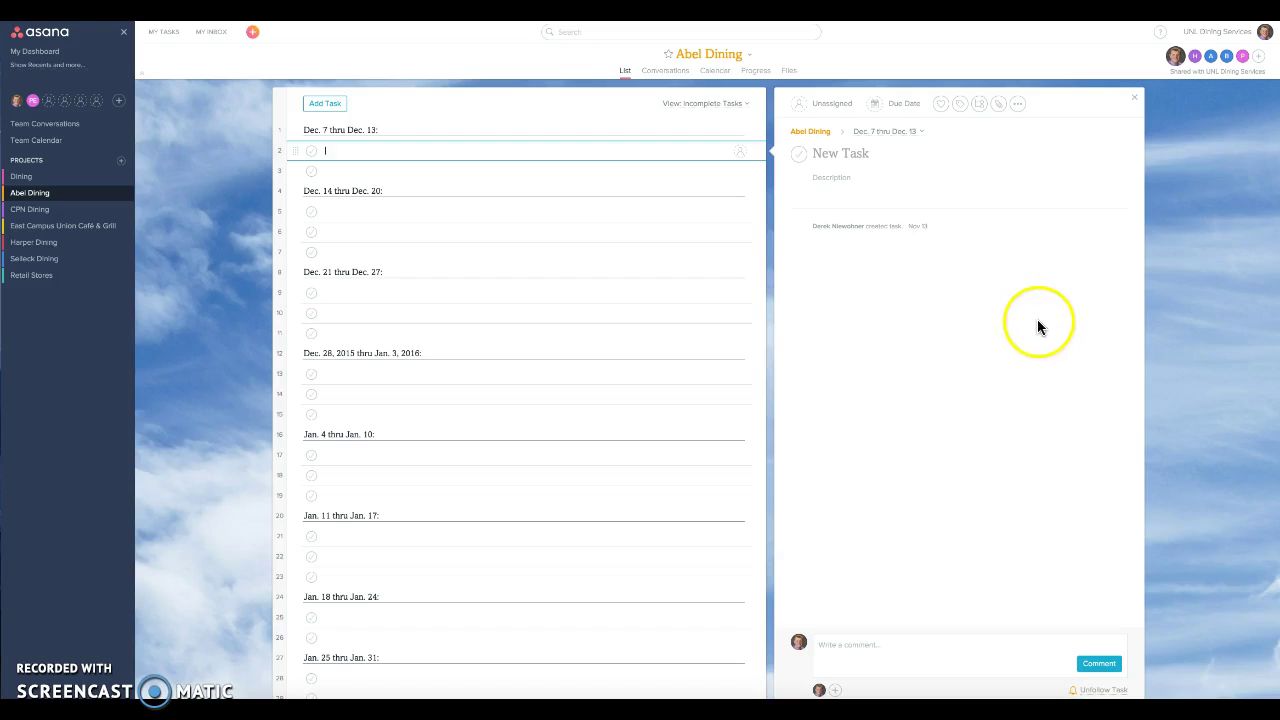
click(843, 105)
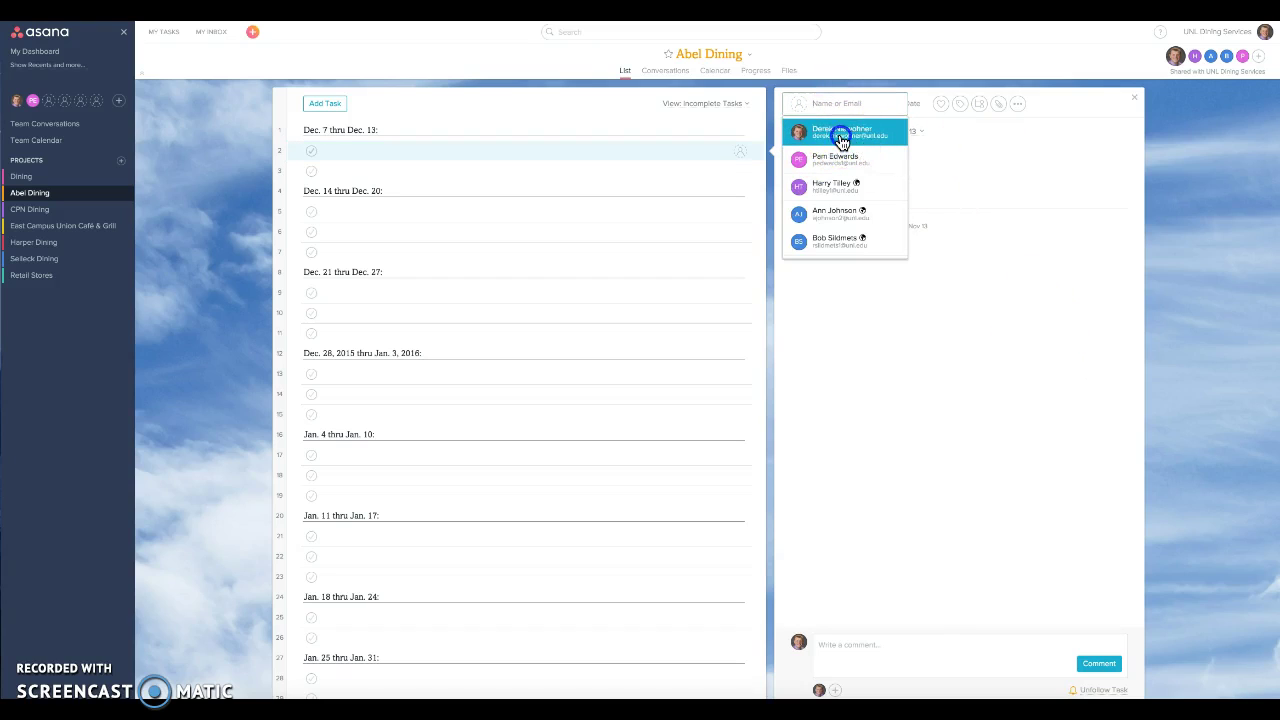
click(842, 137)
click(878, 105)
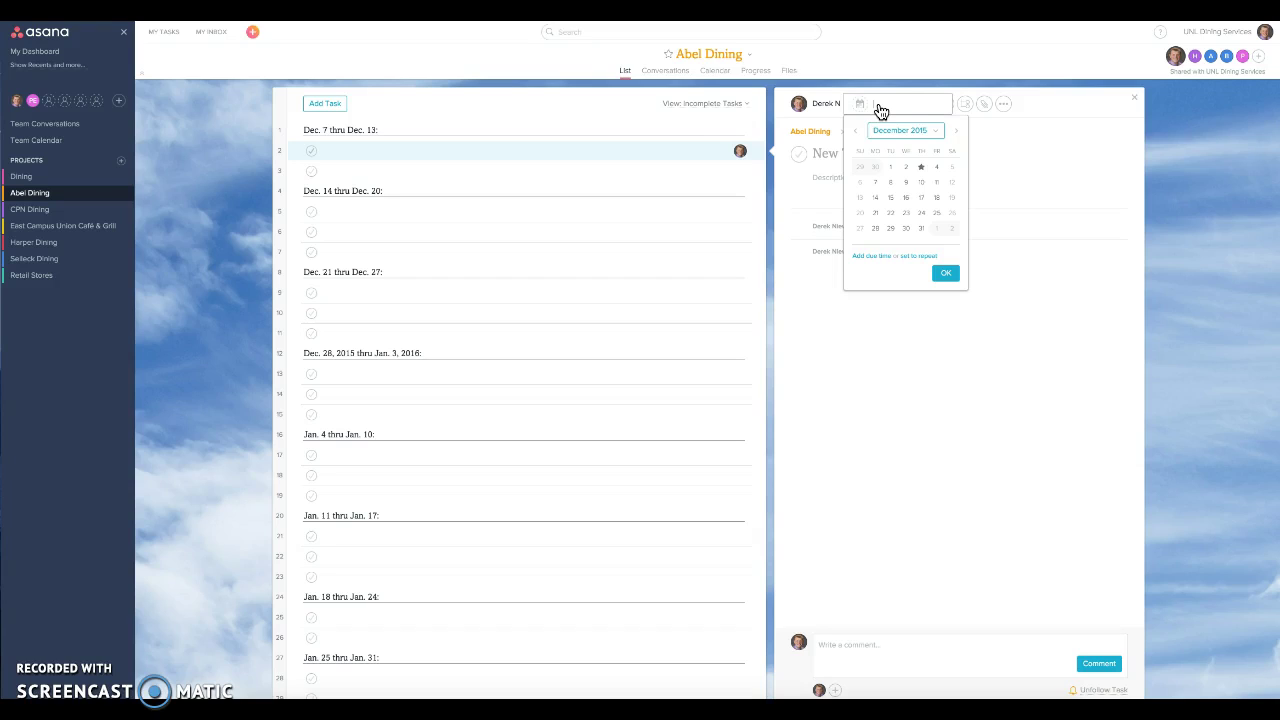
click(906, 184)
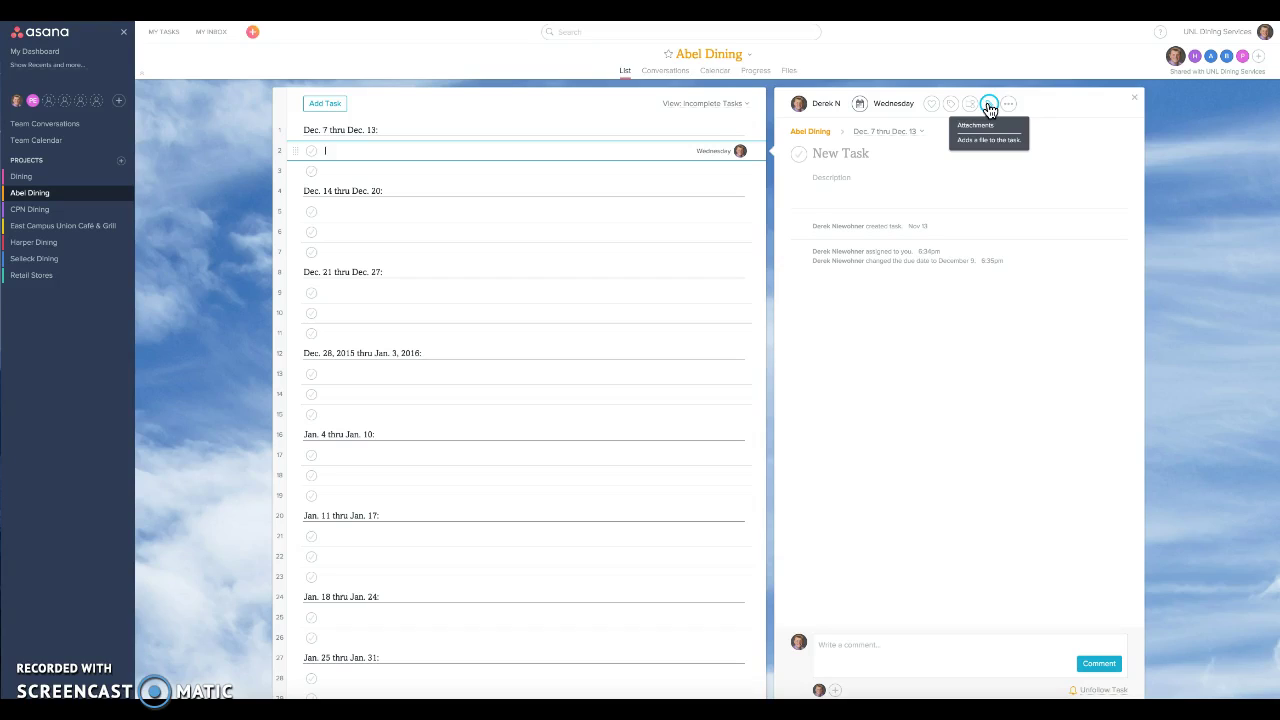
Check the available file attachment sources for the task and name it "Holiday Dinner".
click(989, 106)
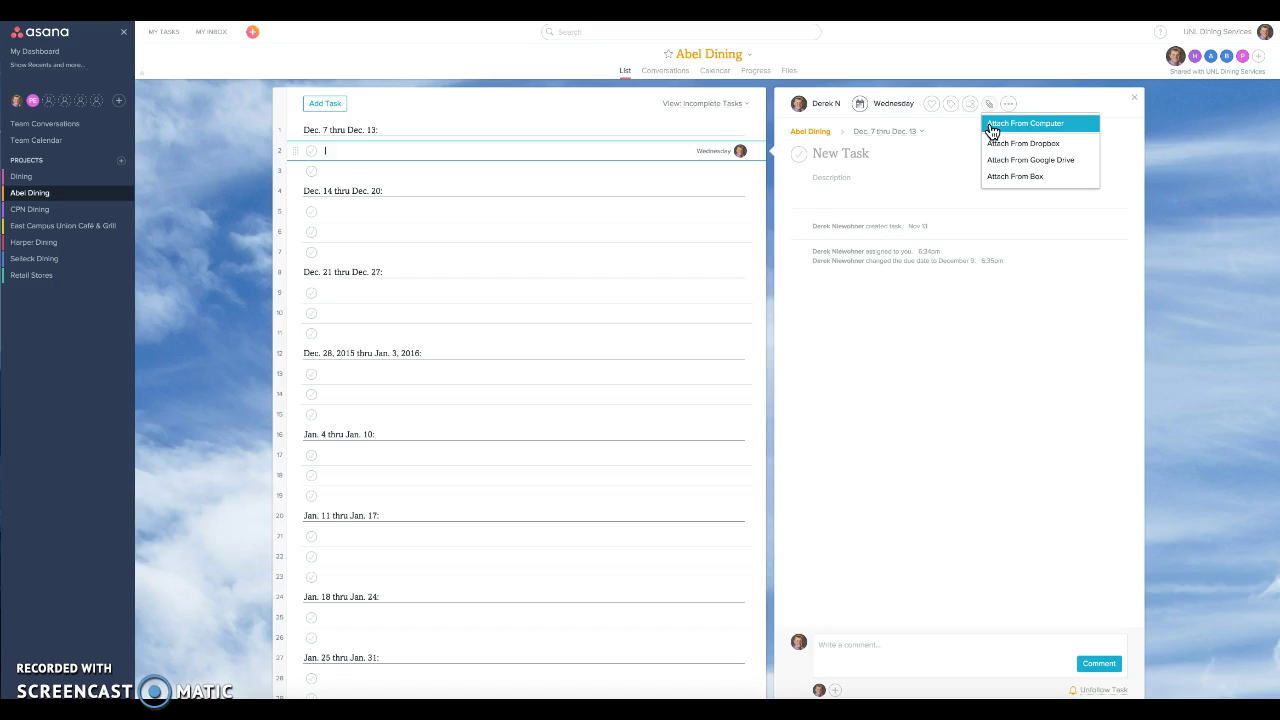
click(1047, 103)
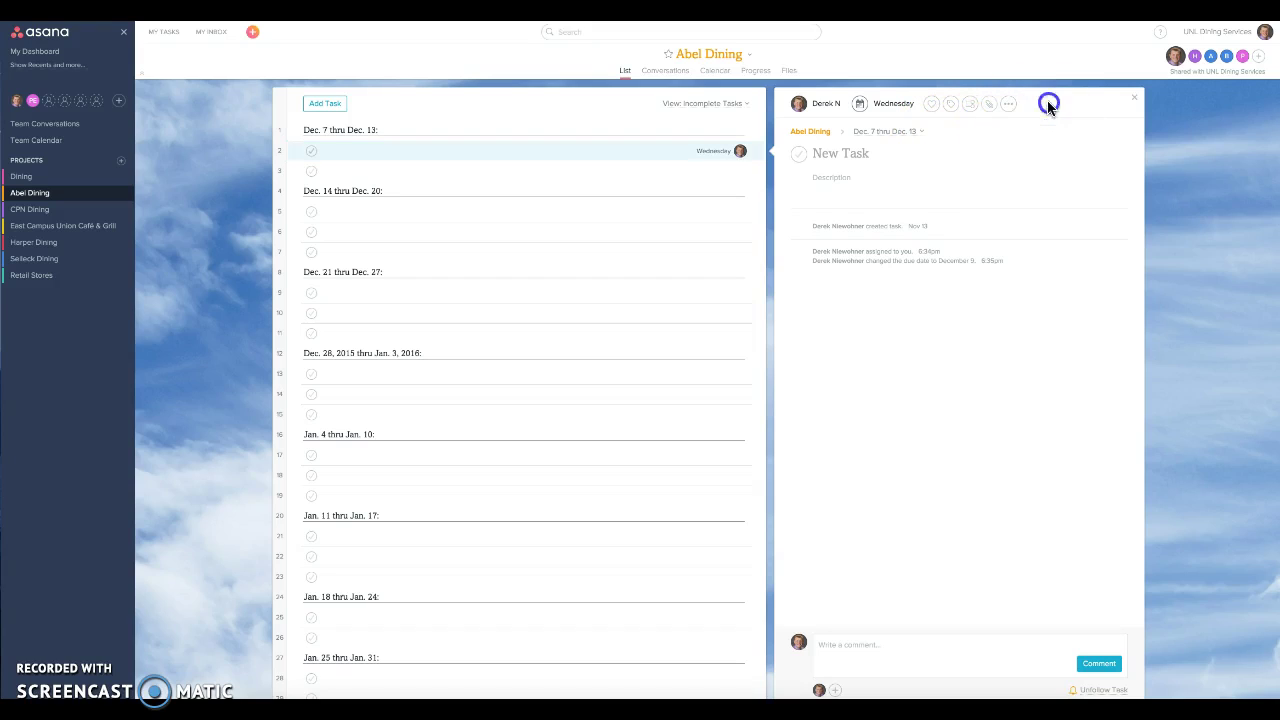
click(944, 153)
text(Holiday Dinner)
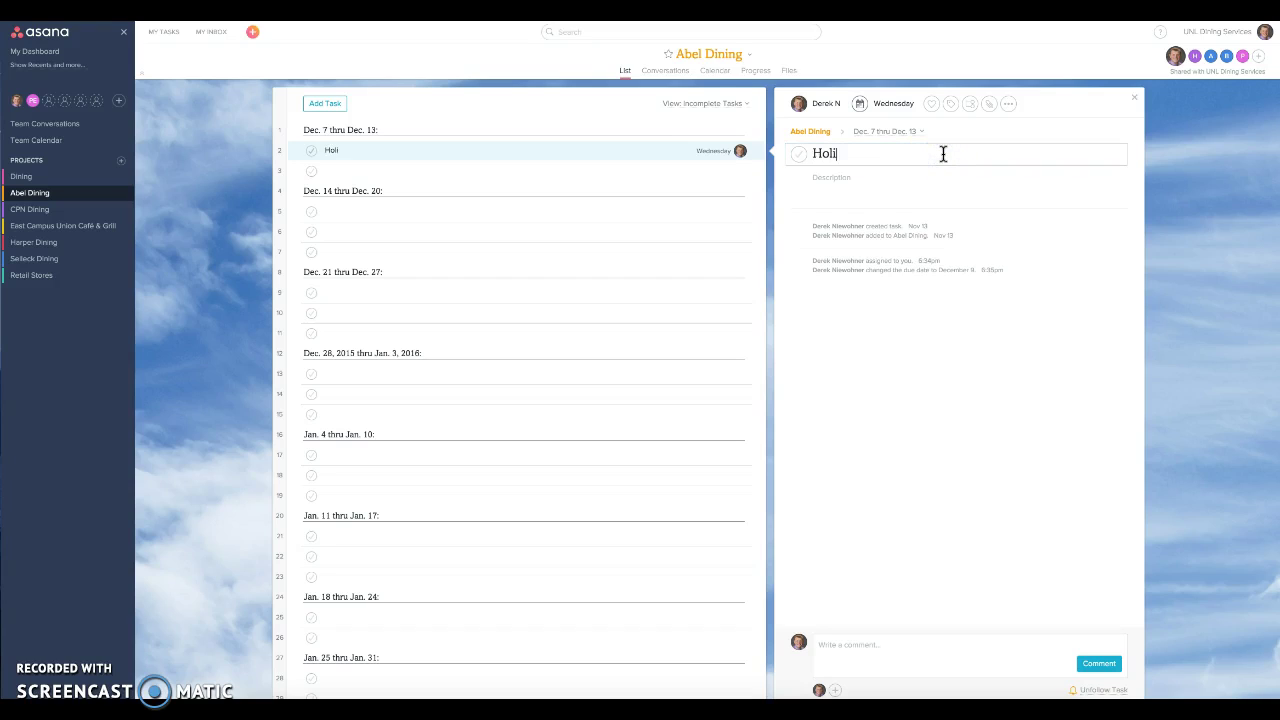
click(1006, 137)
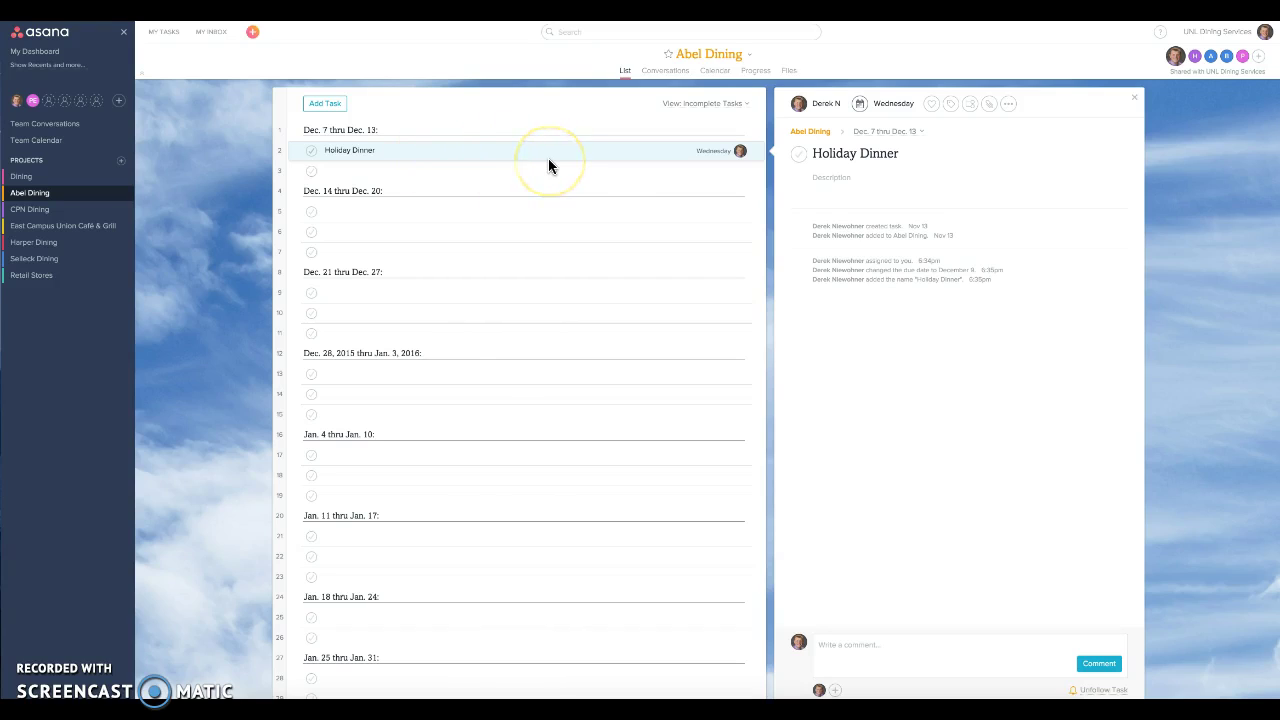
Add the description "3 menu posters, napkin inserts, digital board" to the Holiday Dinner task.
click(847, 179)
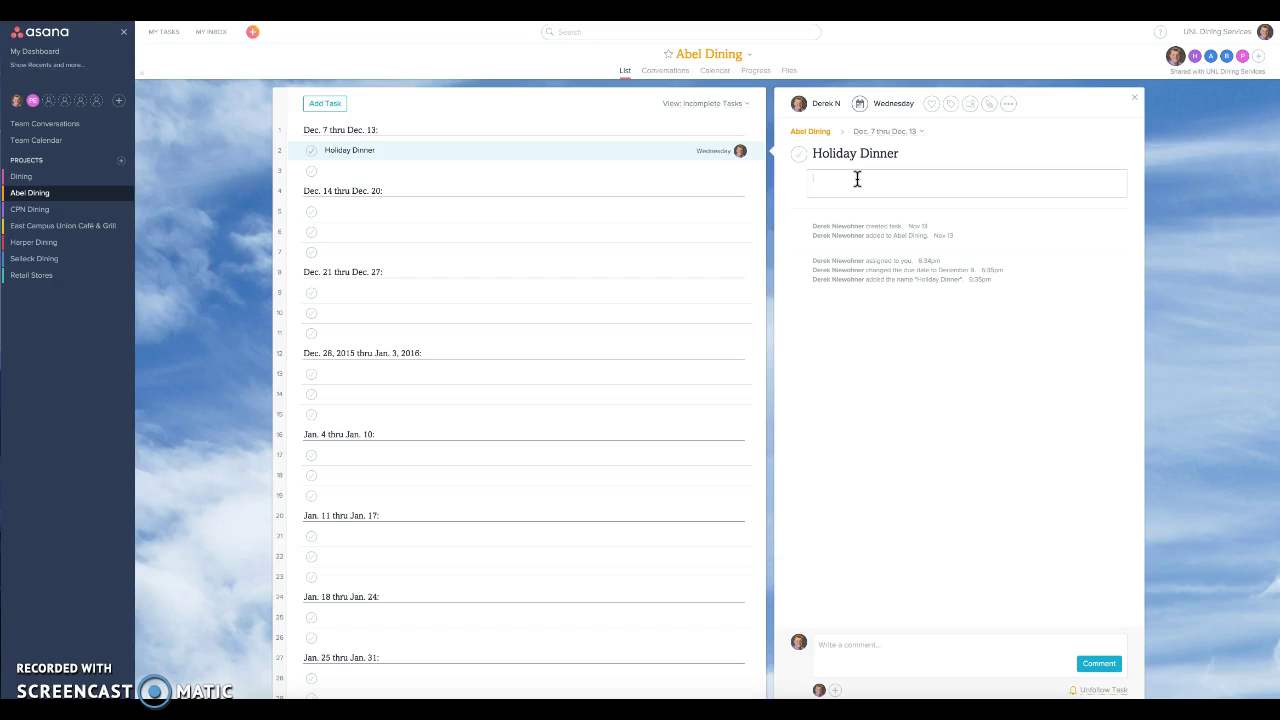
text(3 menu posters, nap)
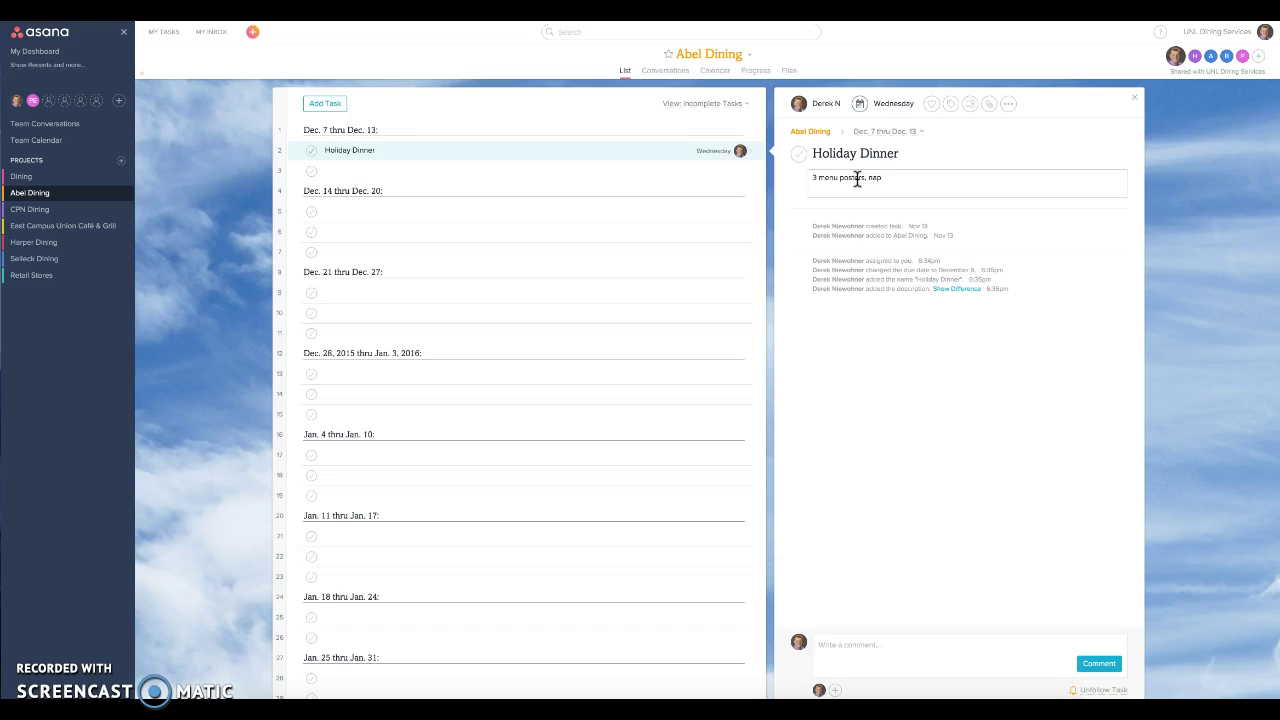
text(kin inserts, digital board)
click(857, 178)
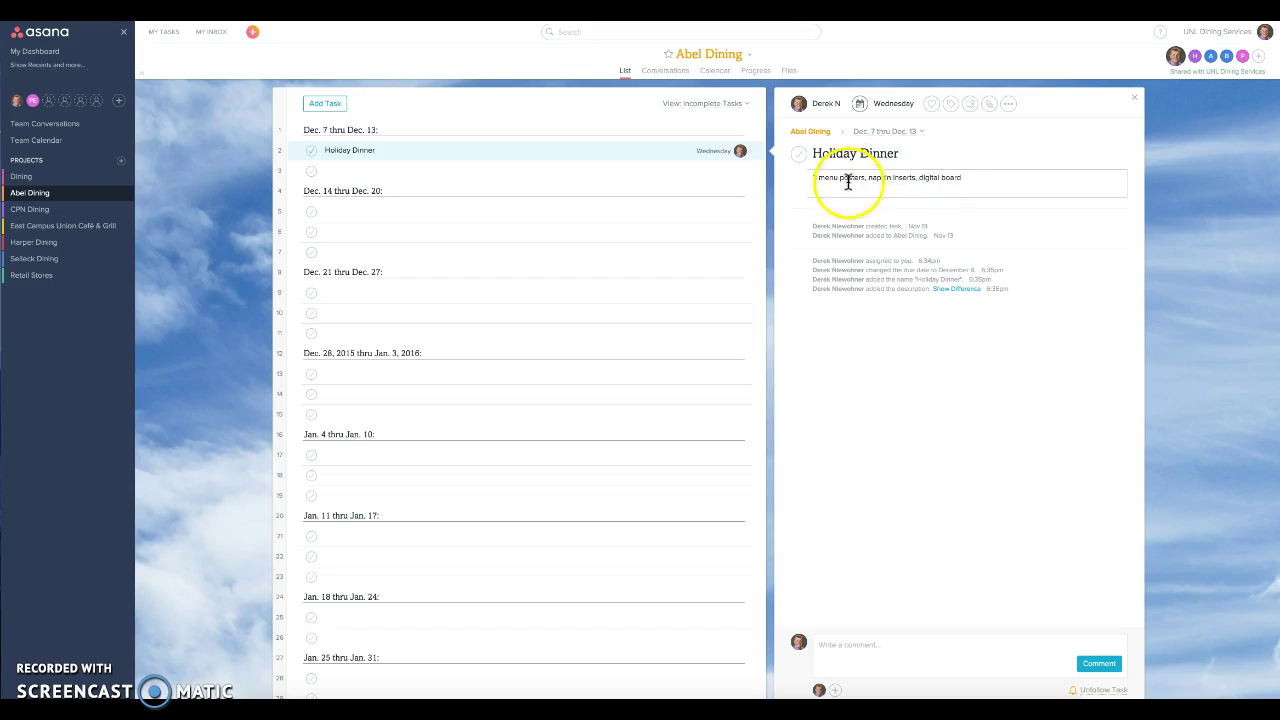
Correct the menu poster quantity in the Holiday Dinner description to 3.
text(3)
click(908, 157)
click(967, 177)
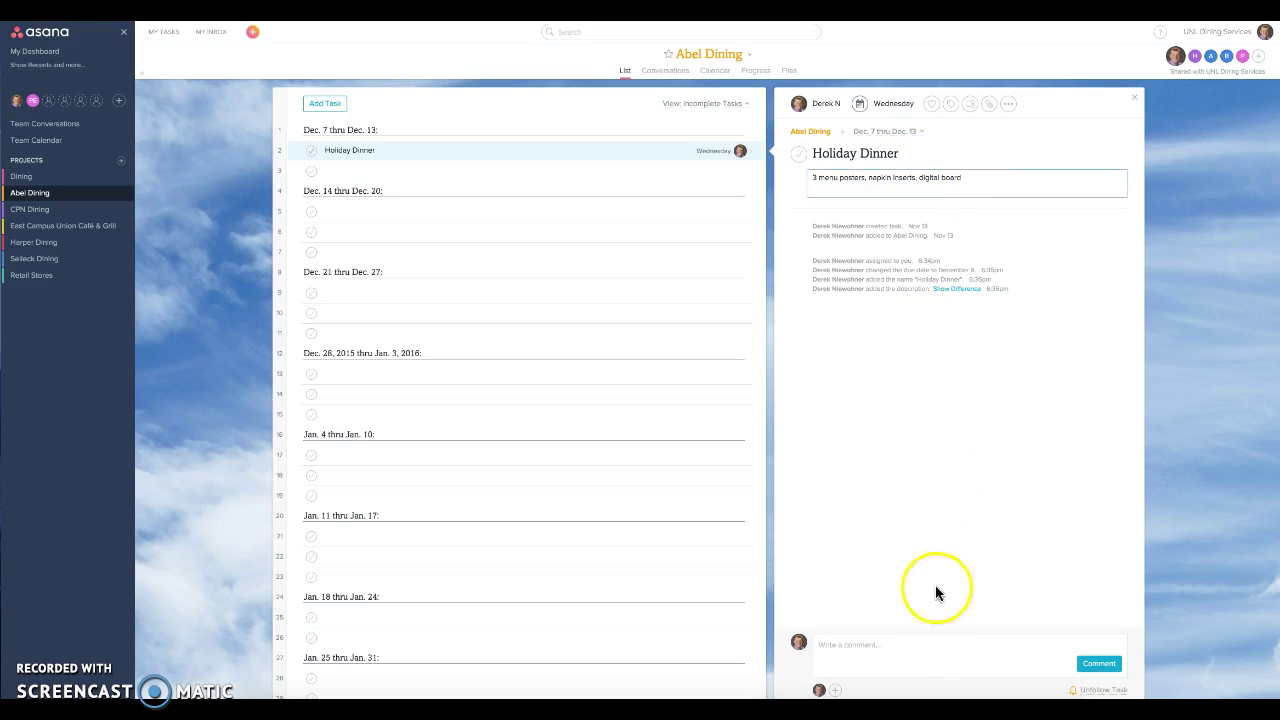
Draft the comment "What did you mean by XYZ...?" on the Holiday Dinner task and discard it without posting.
click(866, 642)
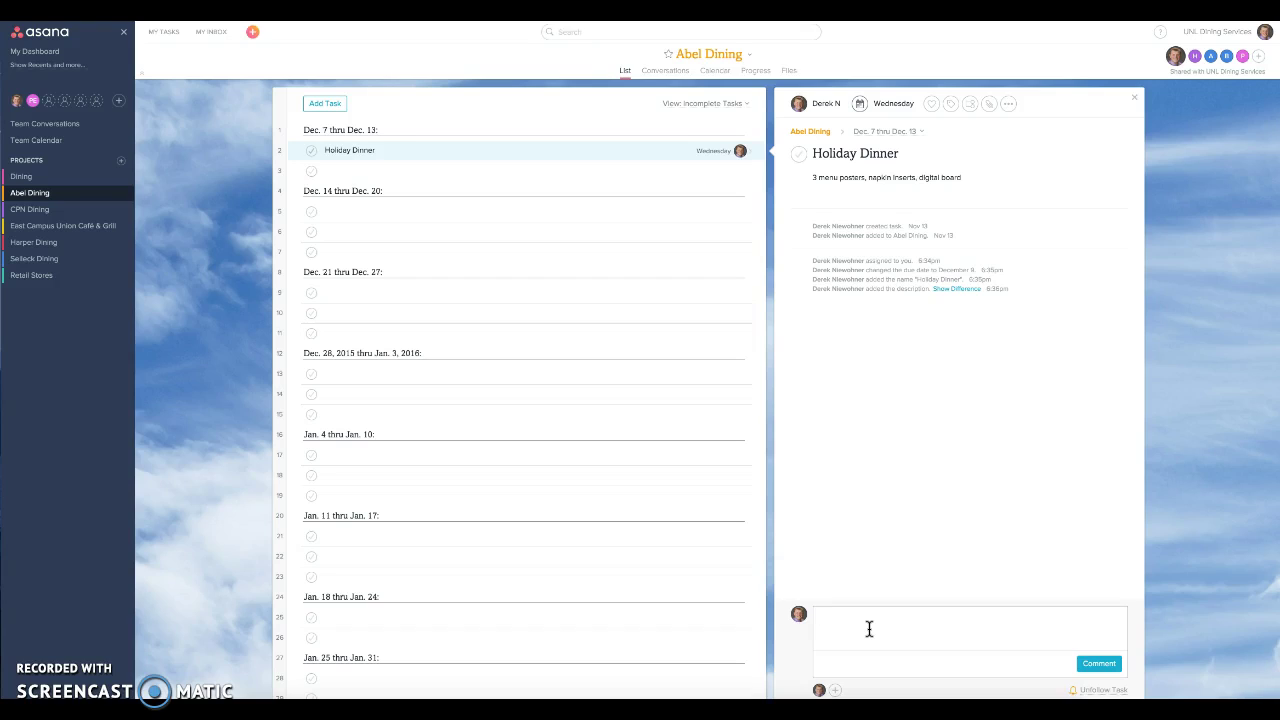
text(What did d you mean by XYZ...?)
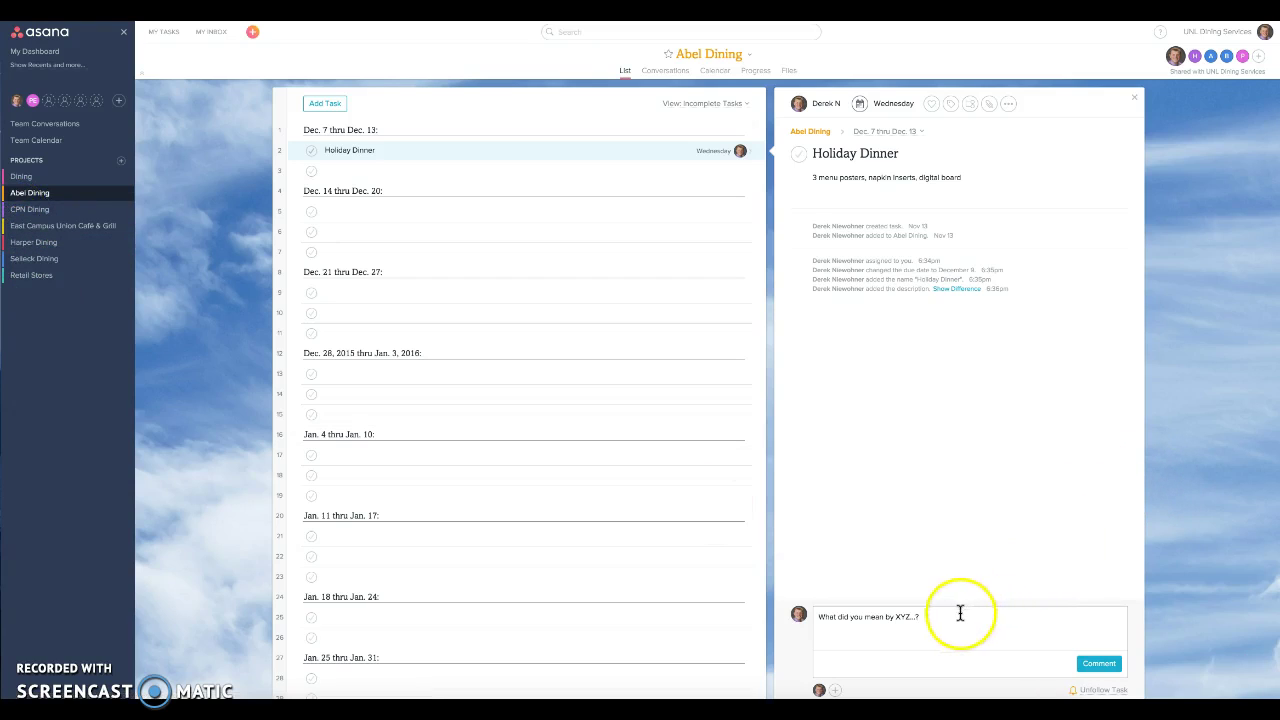
drag(818, 617, 922, 617)
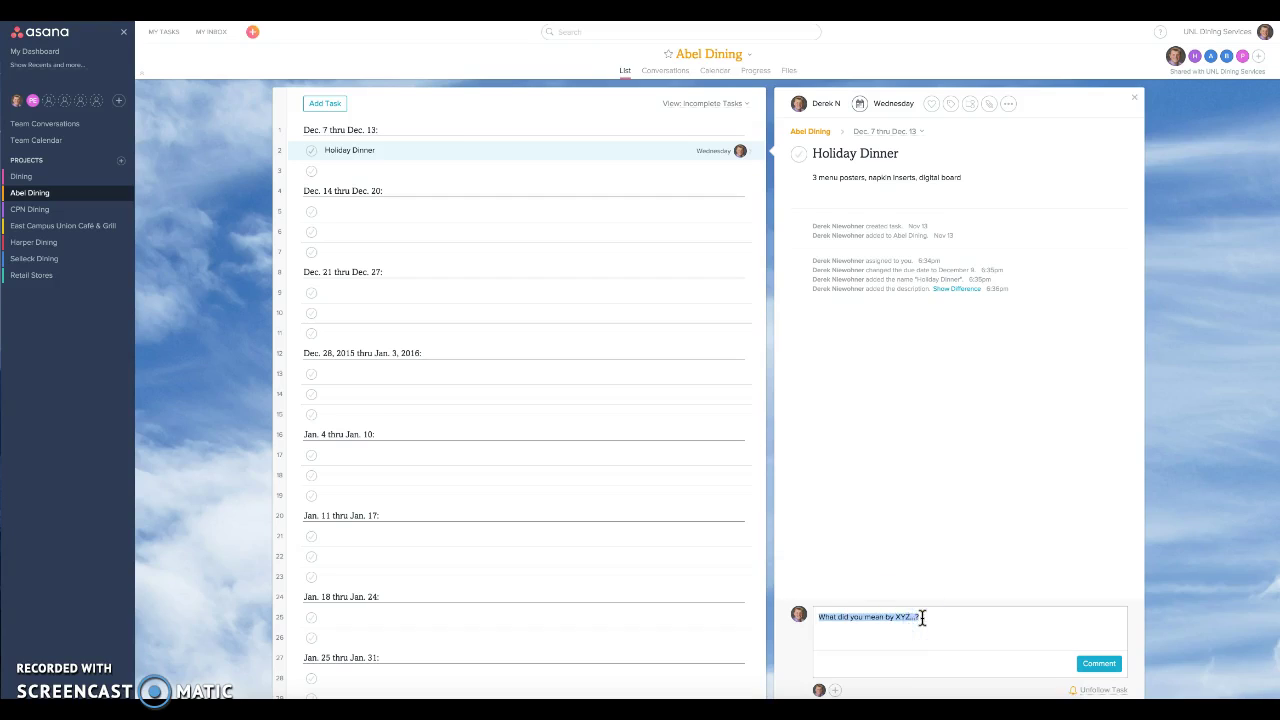
key(BackSpace)
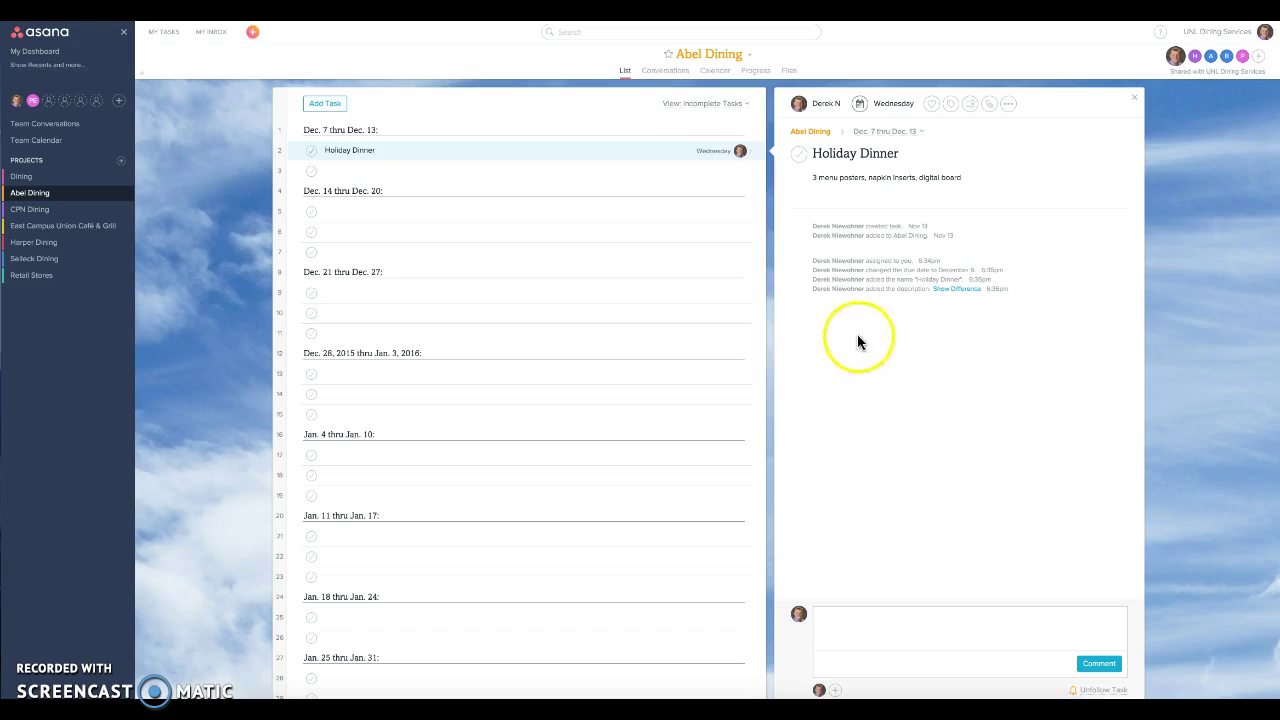
click(474, 109)
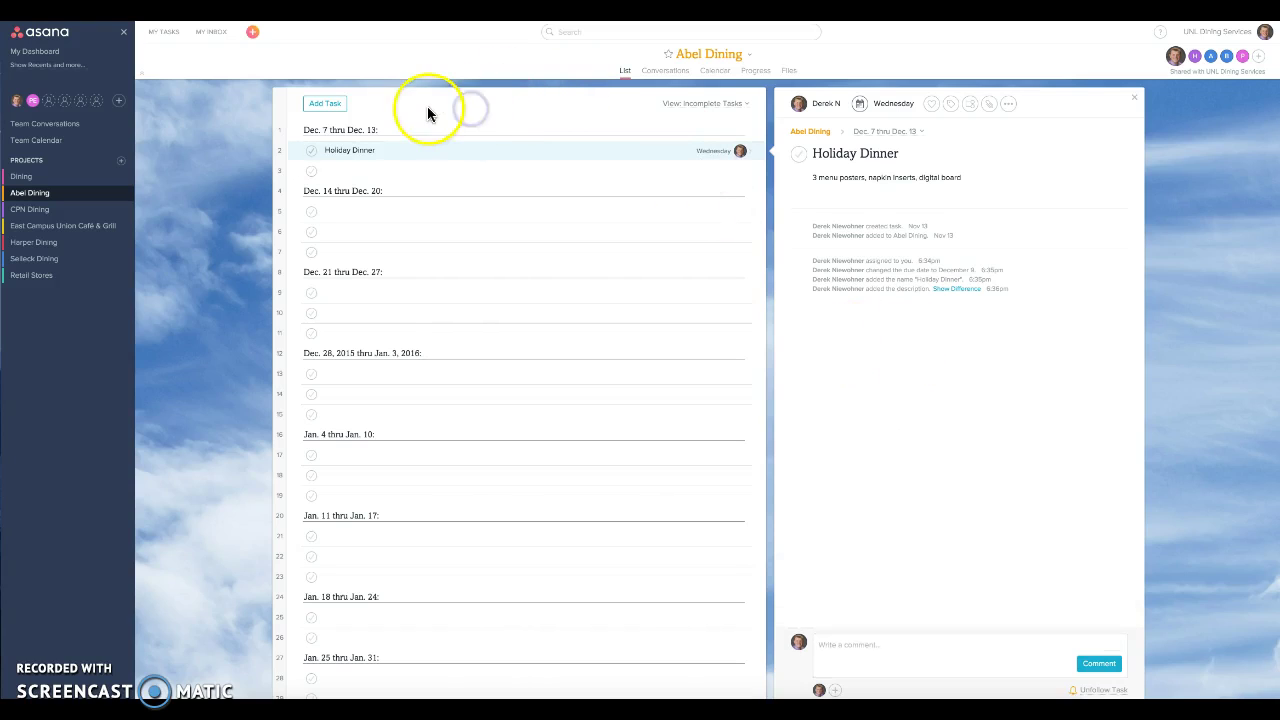
click(426, 101)
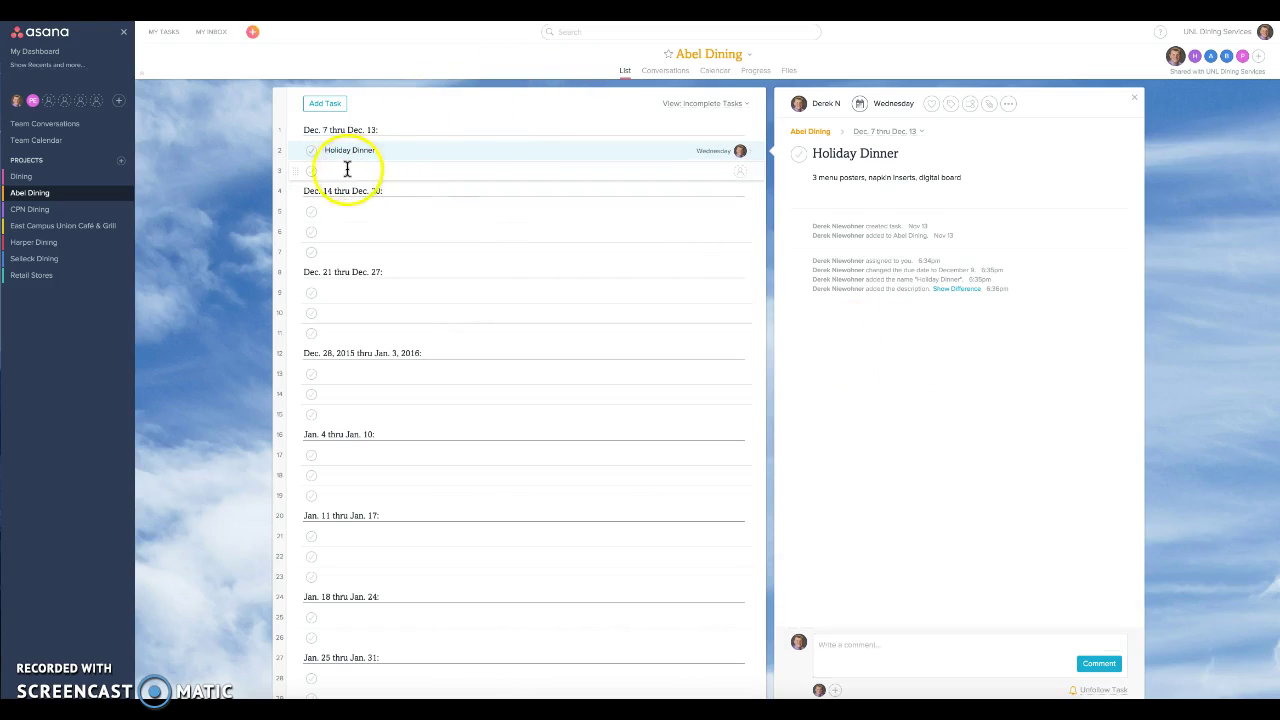
Add an empty task below Holiday Dinner, move it into Dec. 28, 2015 thru Jan. 3, 2016, and return it to Dec. 7 thru Dec. 13.
click(334, 108)
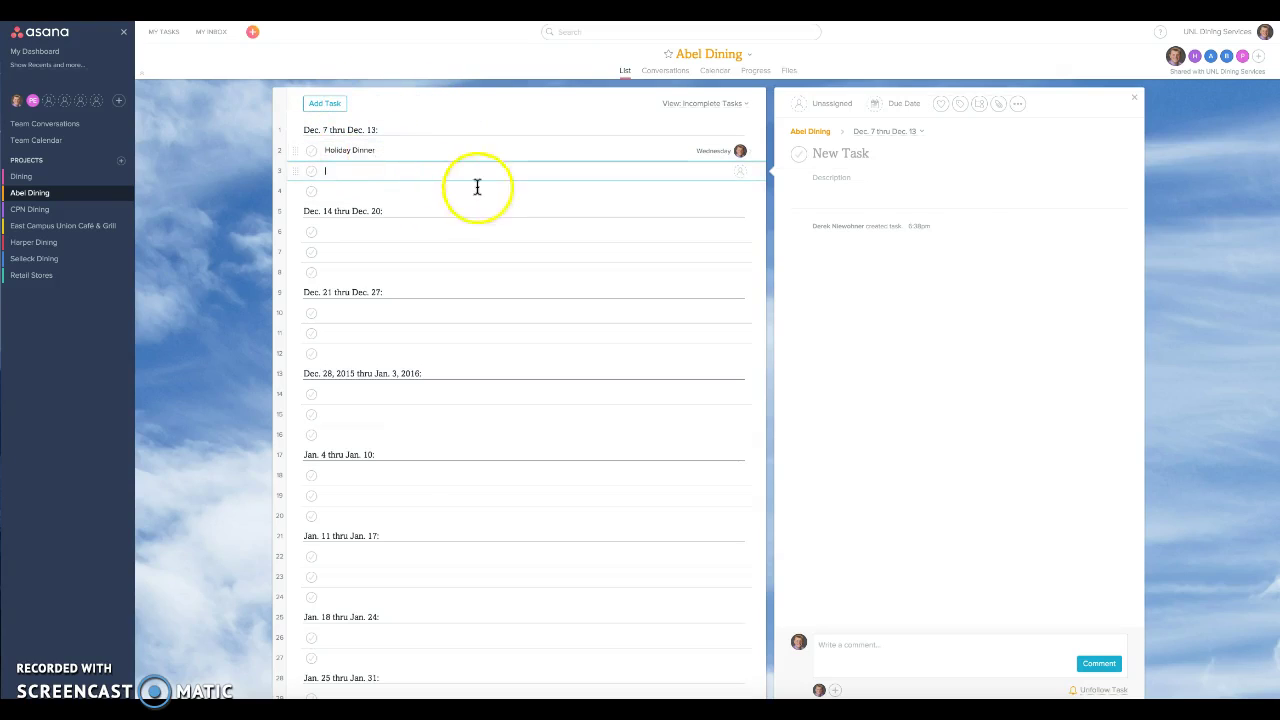
drag(295, 171, 300, 404)
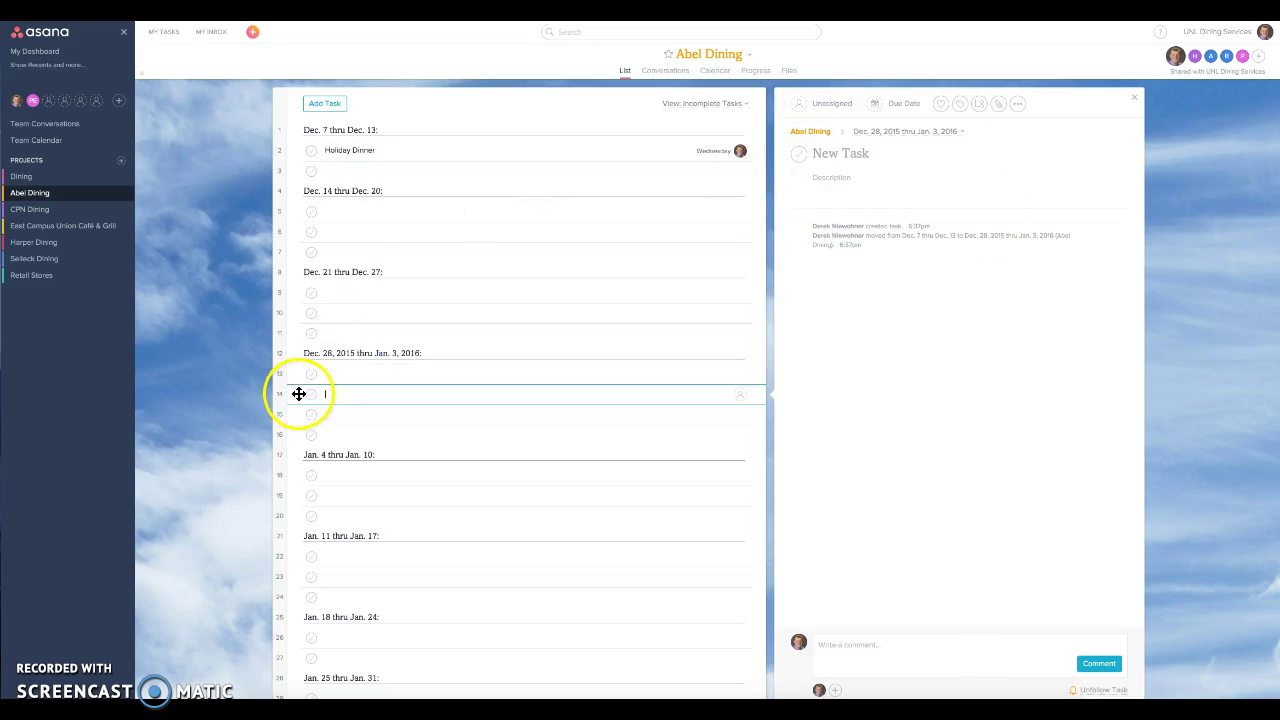
drag(299, 394, 295, 168)
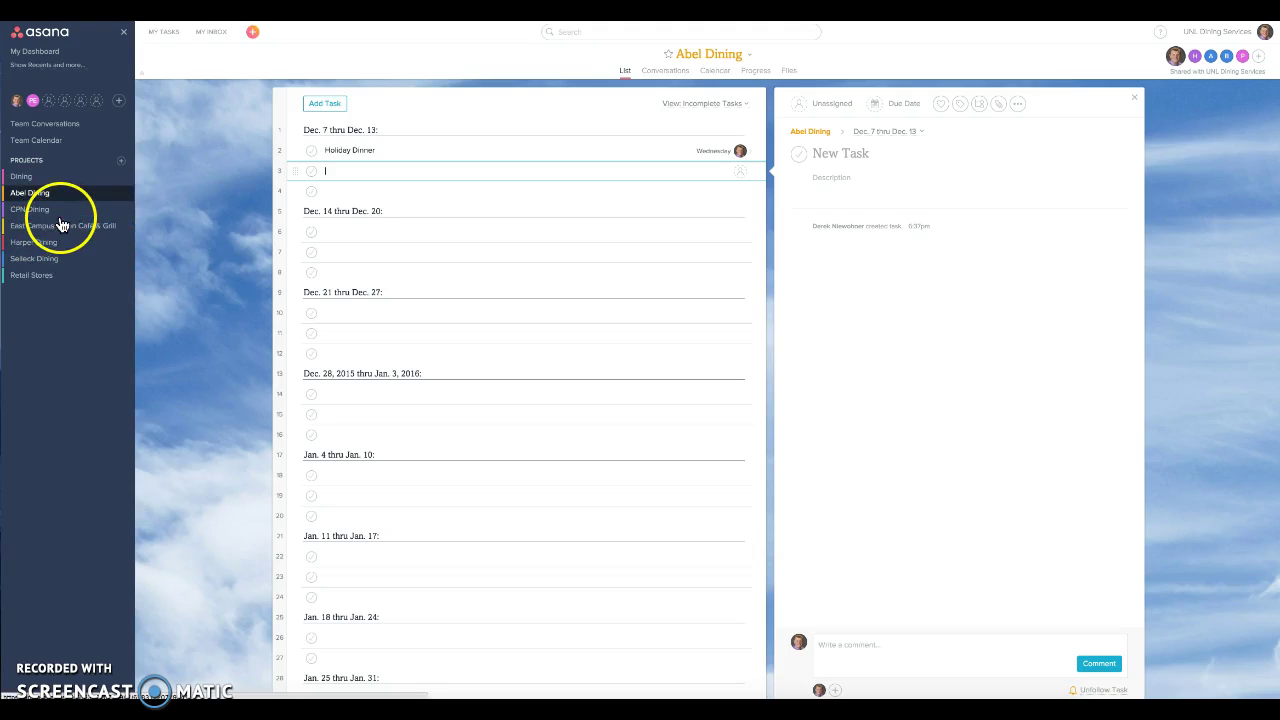
Mark Abel Dining as a favorite, open it from the favorites, and remove the favorite mark.
click(669, 55)
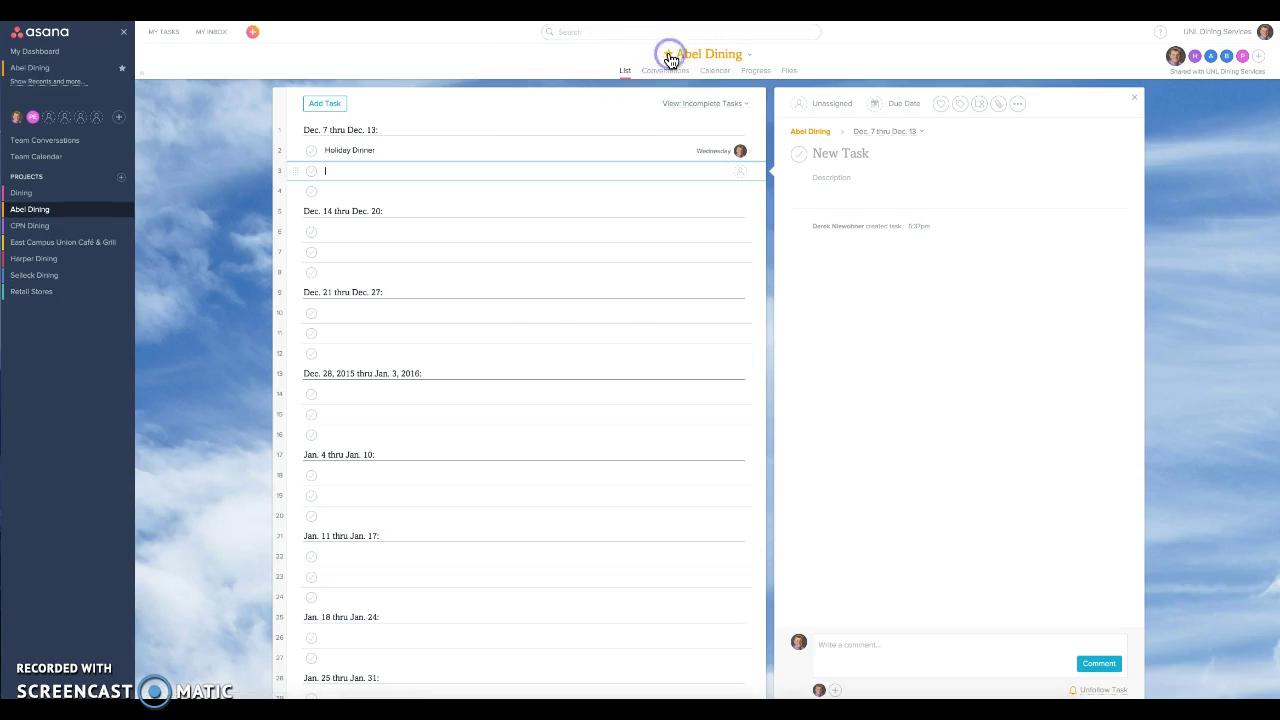
click(36, 72)
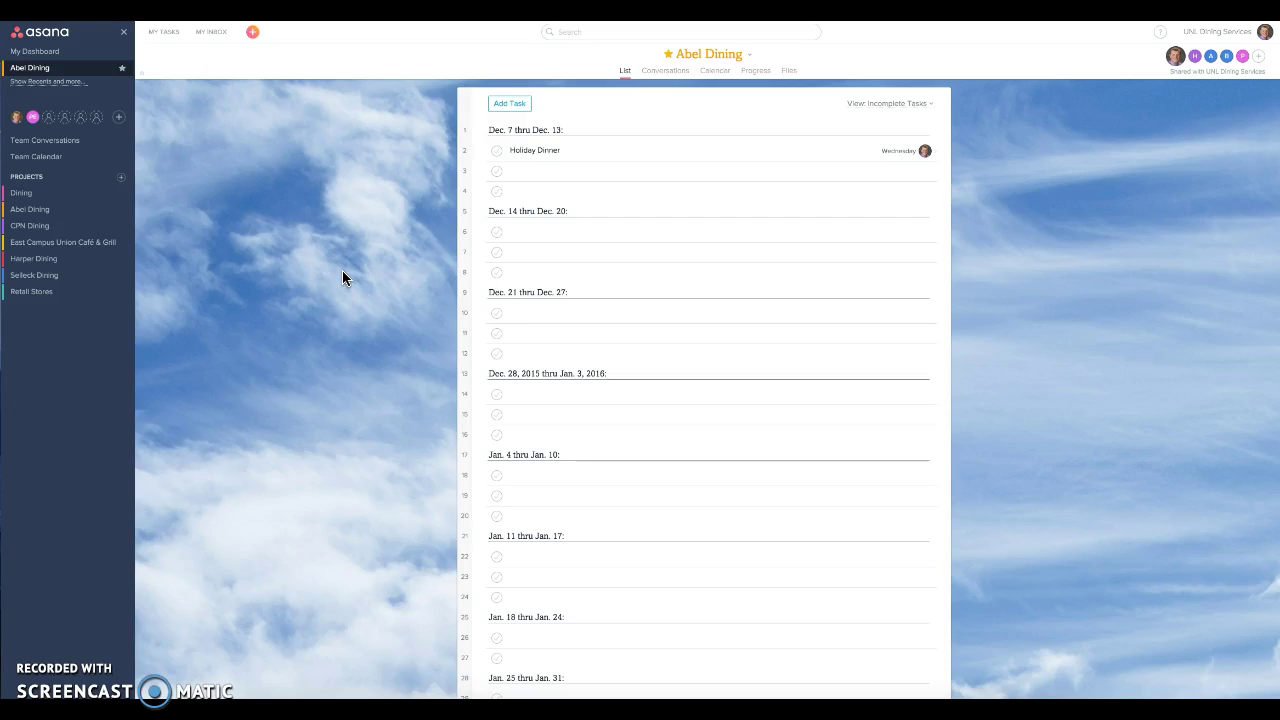
click(668, 53)
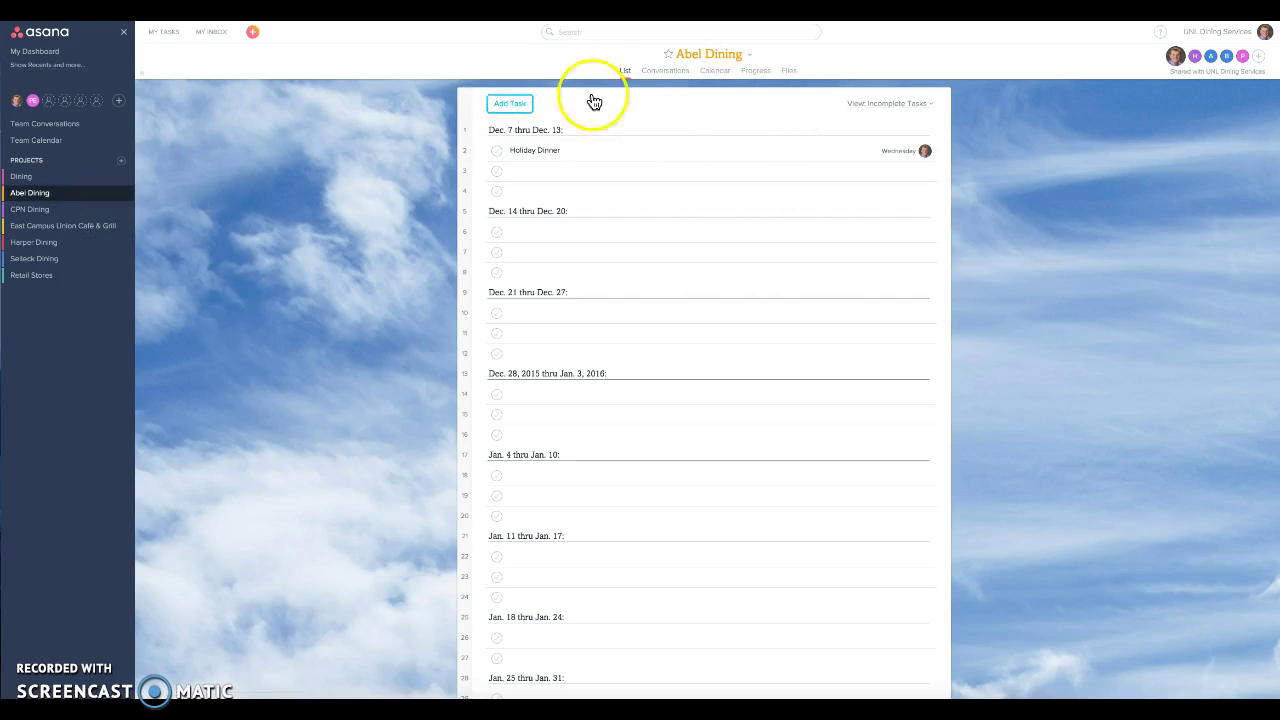
Start a new conversation in the Abel Dining project's conversations.
click(684, 76)
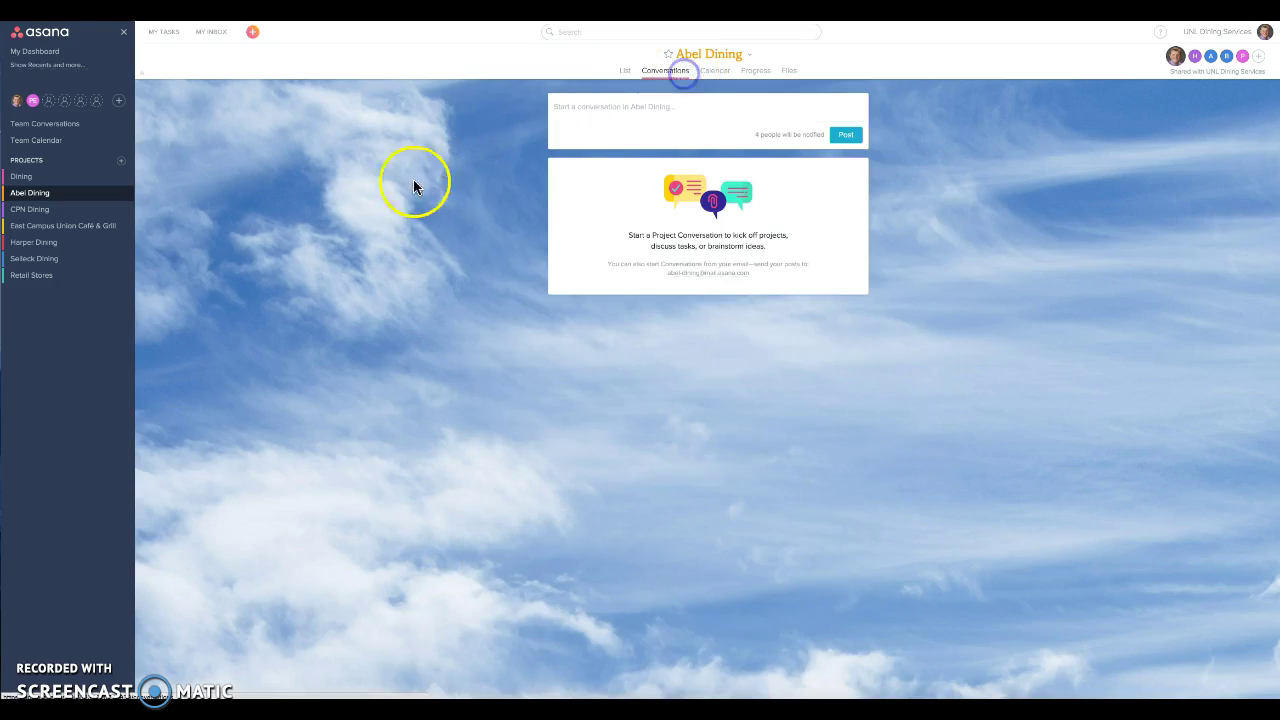
click(686, 105)
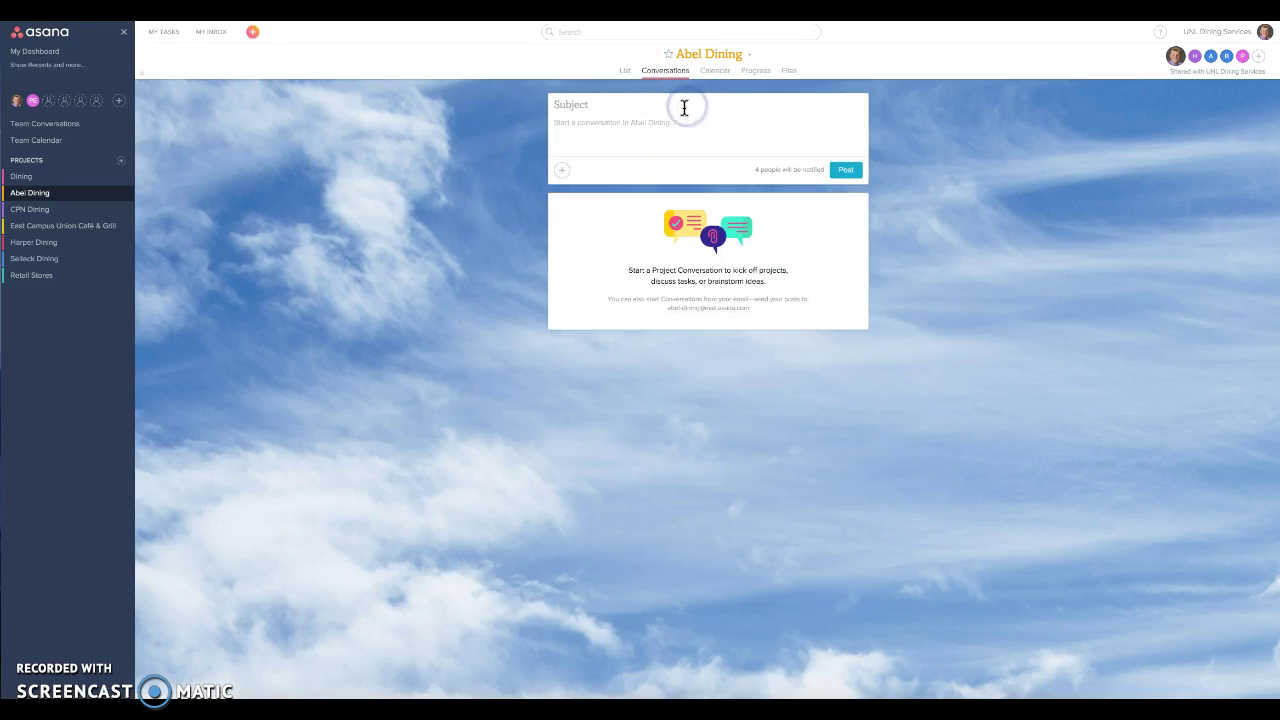